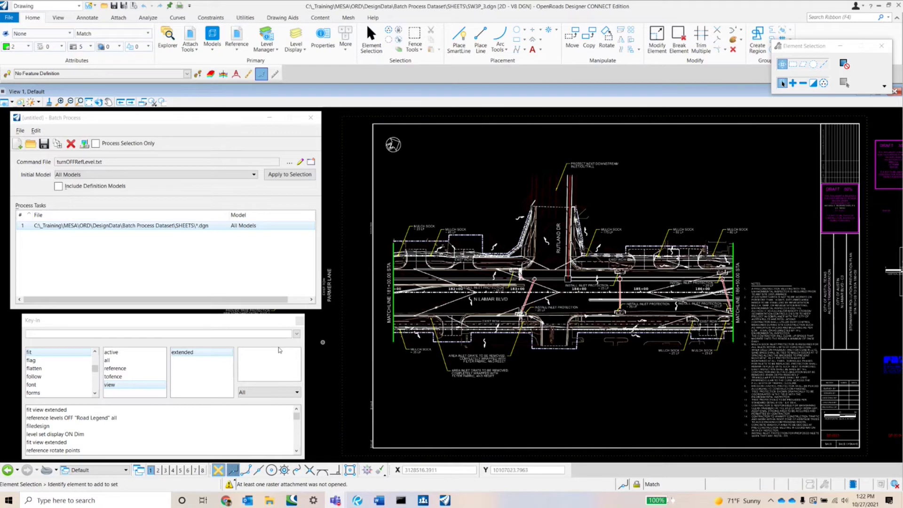
- Start the 'reference attach' key-in command
click(41, 335)
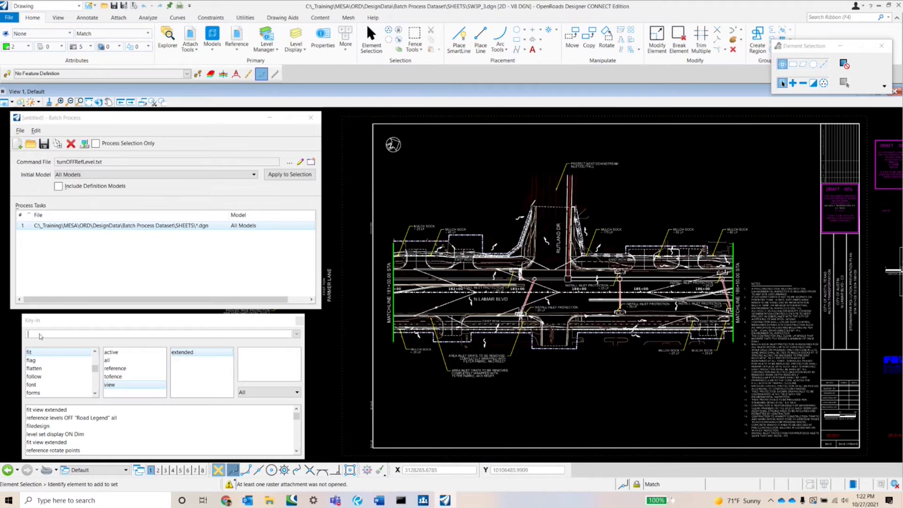
key(r)
key(e)
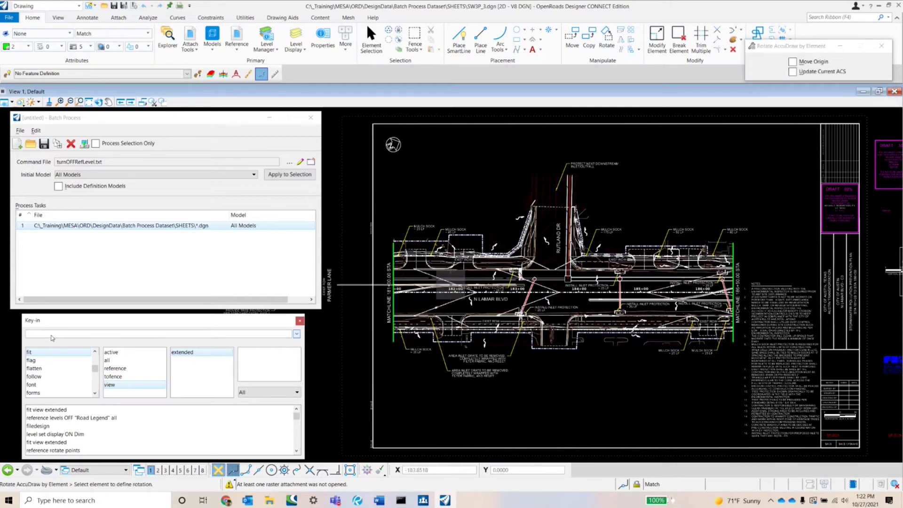
text(reference)
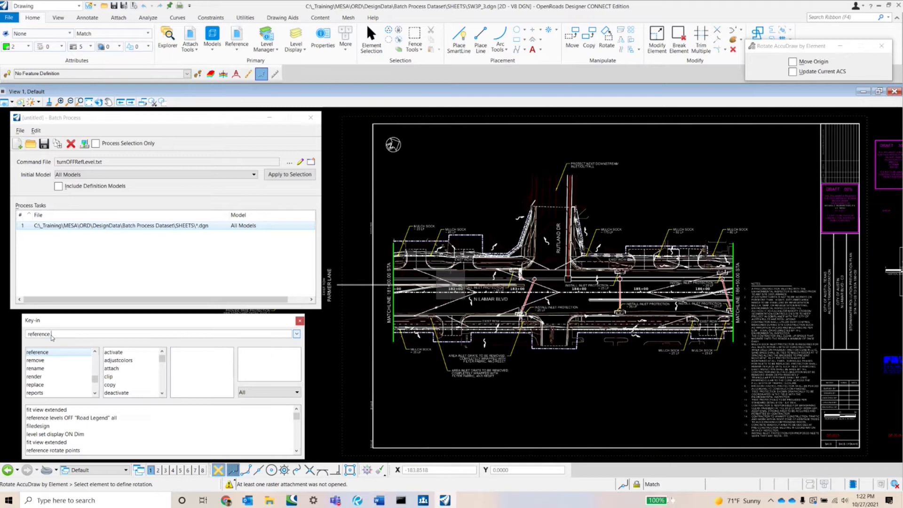
text( attach)
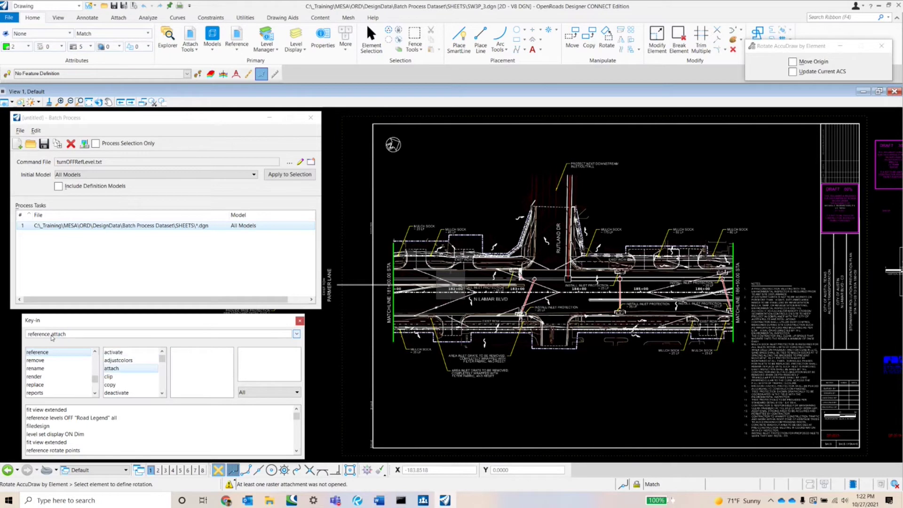
key(Return)
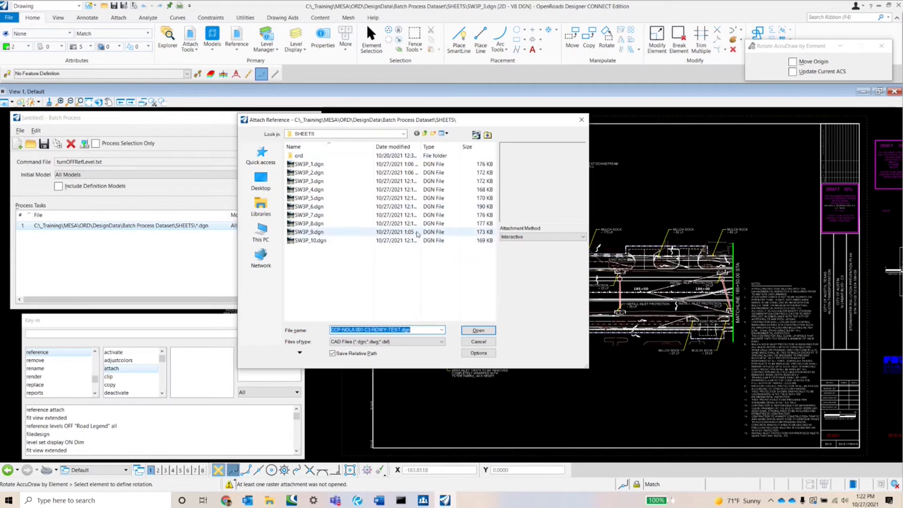
- Browse to D:\Clients\CAS\NOLA\BASEFILES and pick CCP-NOLA.001-C3-RDWY-TEST.dgn to attach
click(265, 160)
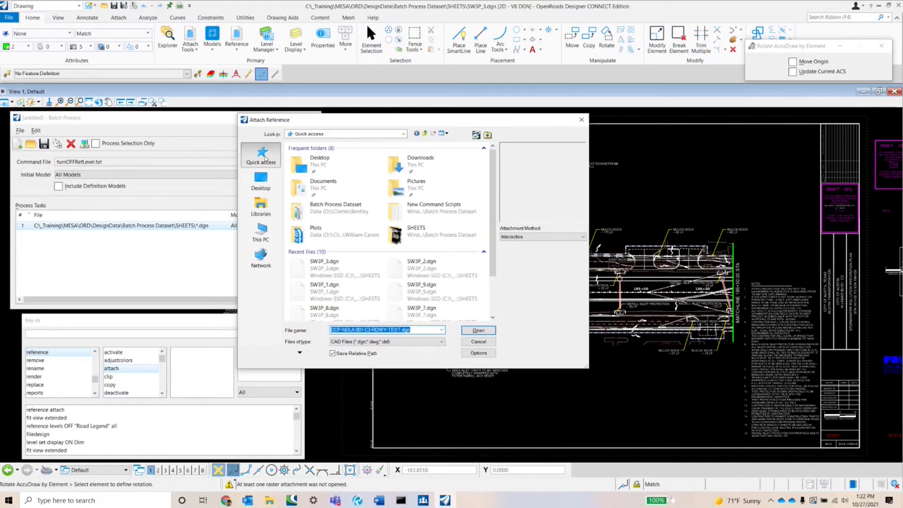
click(261, 231)
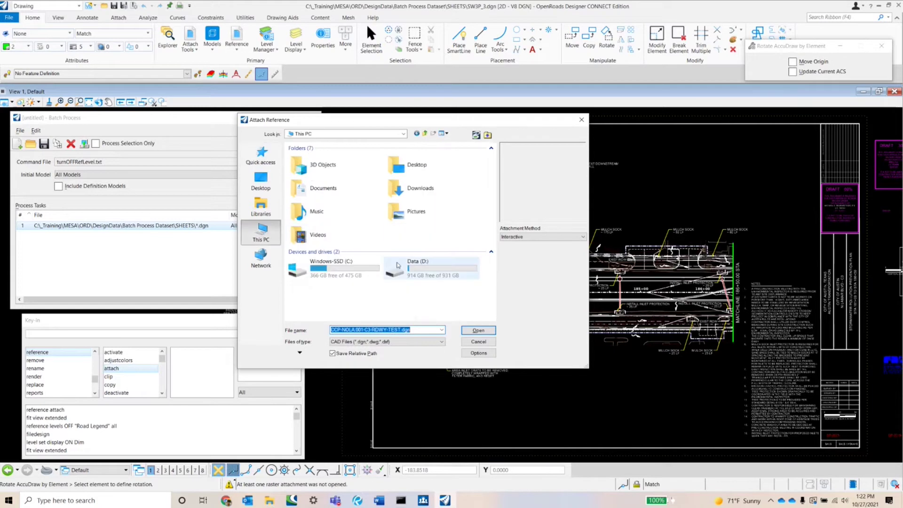
double_click(410, 269)
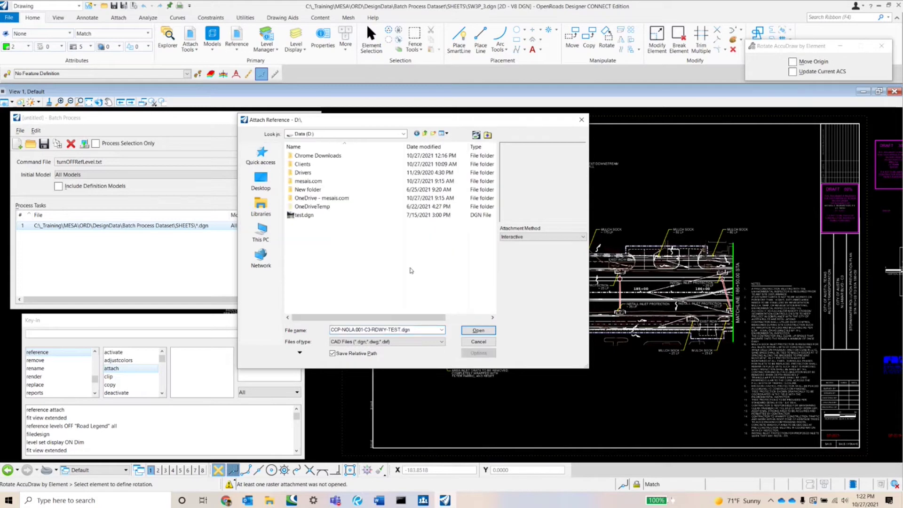
double_click(306, 164)
double_click(309, 164)
click(311, 173)
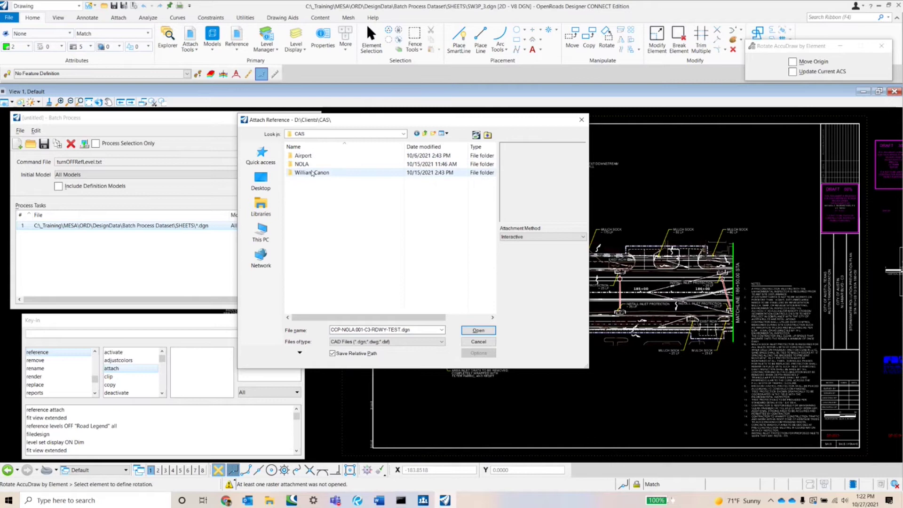
double_click(303, 164)
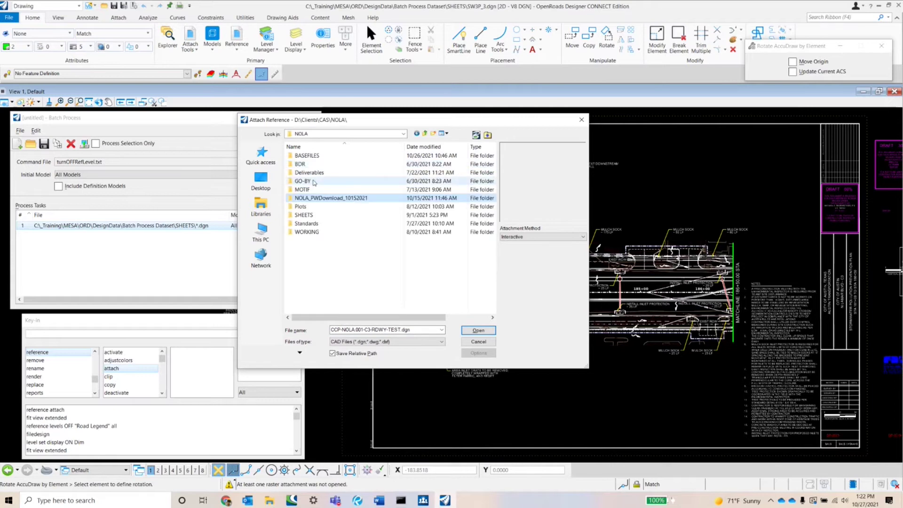
double_click(312, 156)
scroll(334, 190, down, 10)
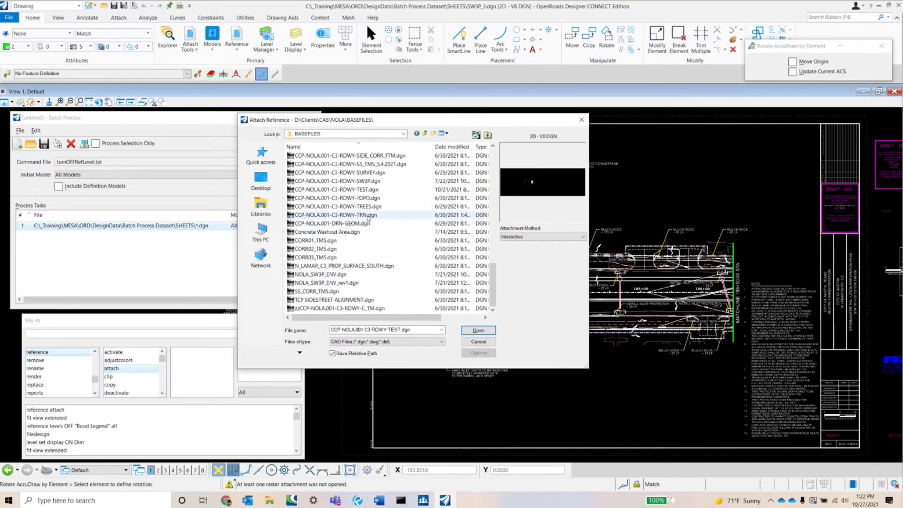
click(337, 189)
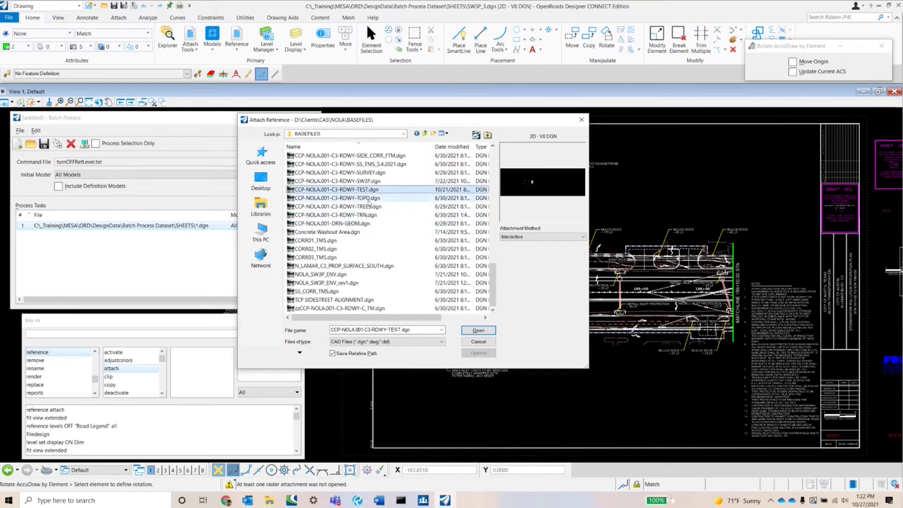
click(478, 330)
- Set the attachment's model to SW3PLegend and attach the reference
click(513, 87)
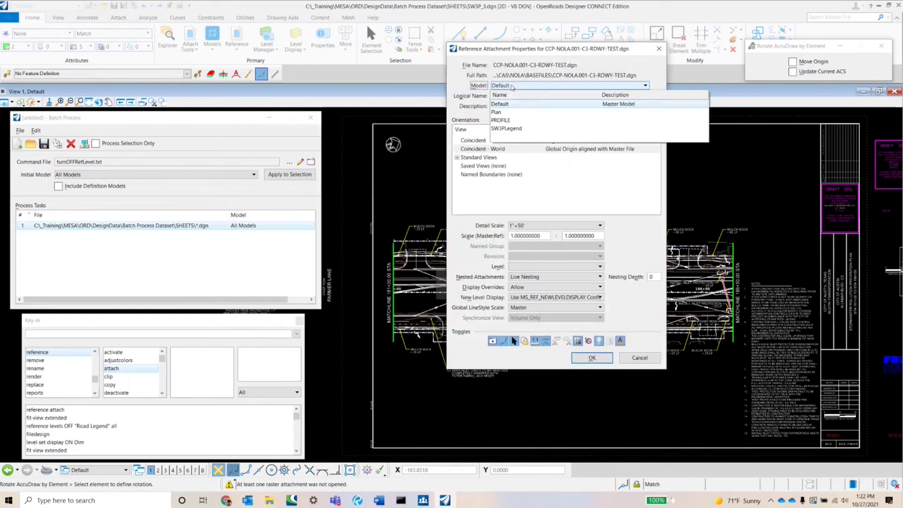
click(513, 129)
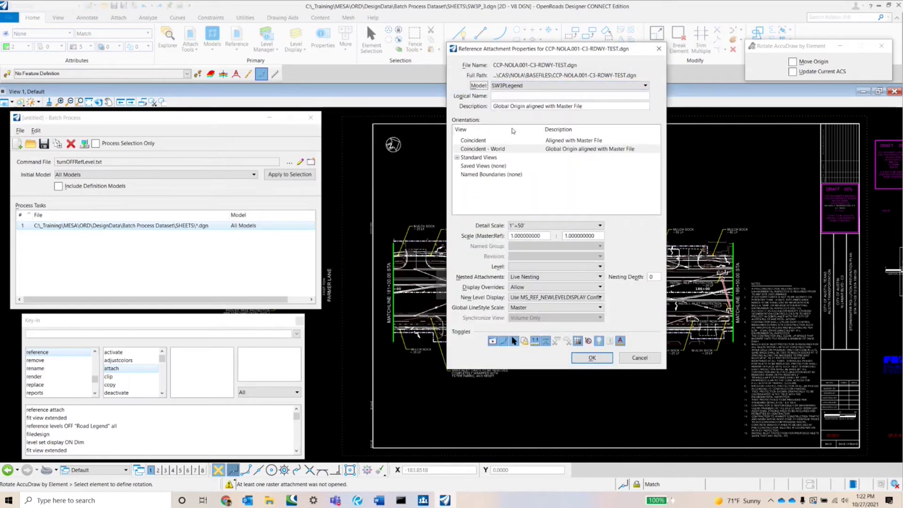
click(592, 358)
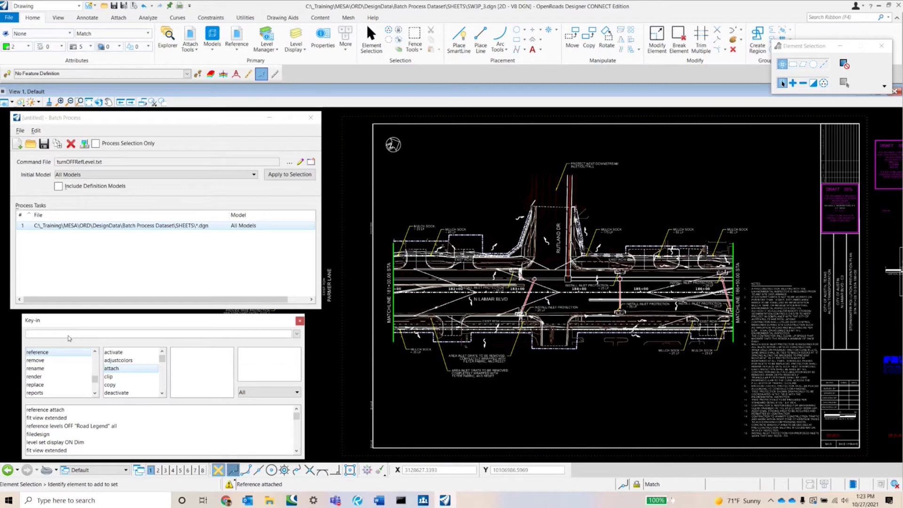
- Dock the References list, select the TEST.dgn legend row, and start 'reference move'
text(r)
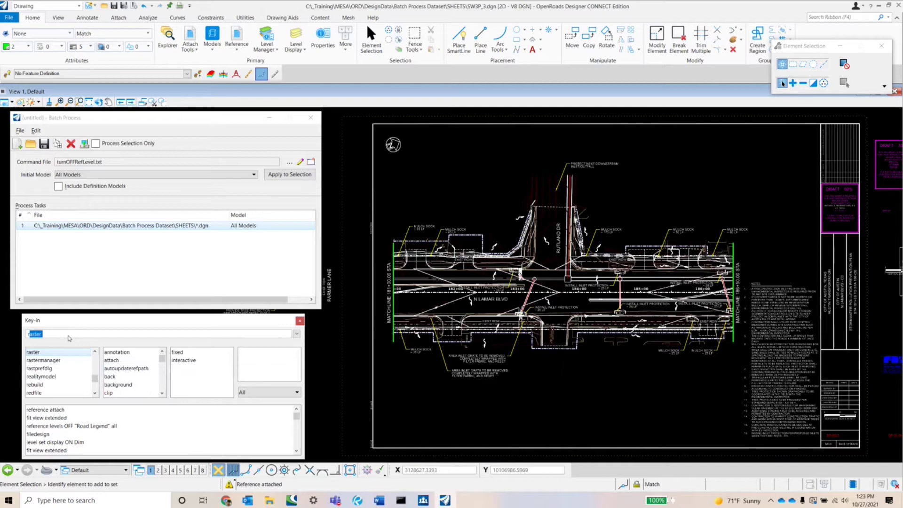
text(eference move)
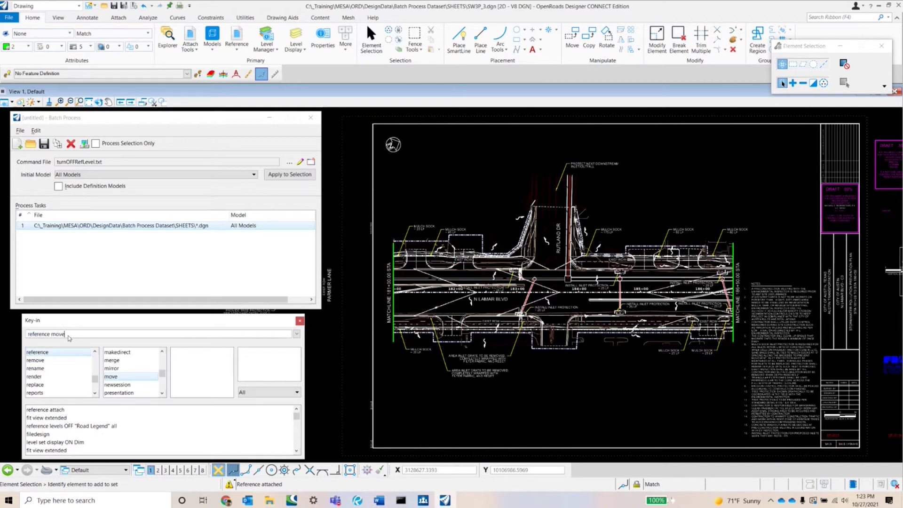
key(Return)
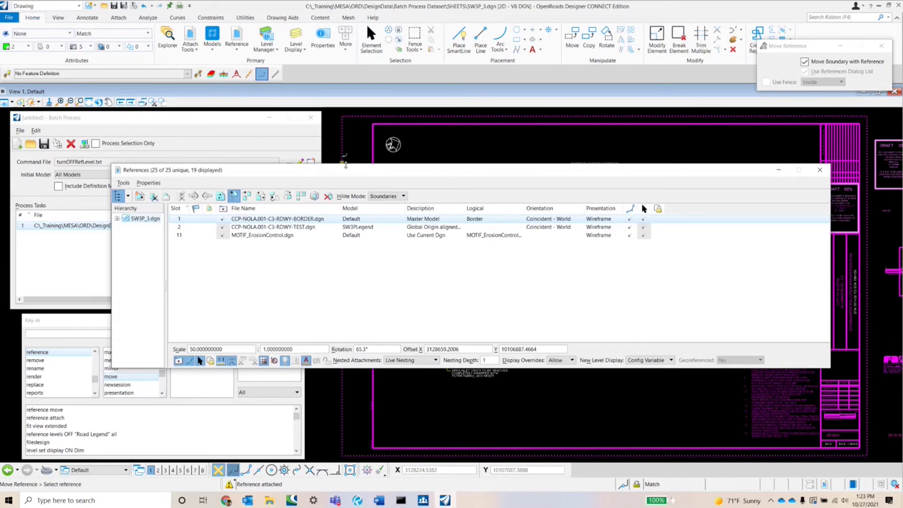
drag(354, 171, 418, 126)
click(416, 117)
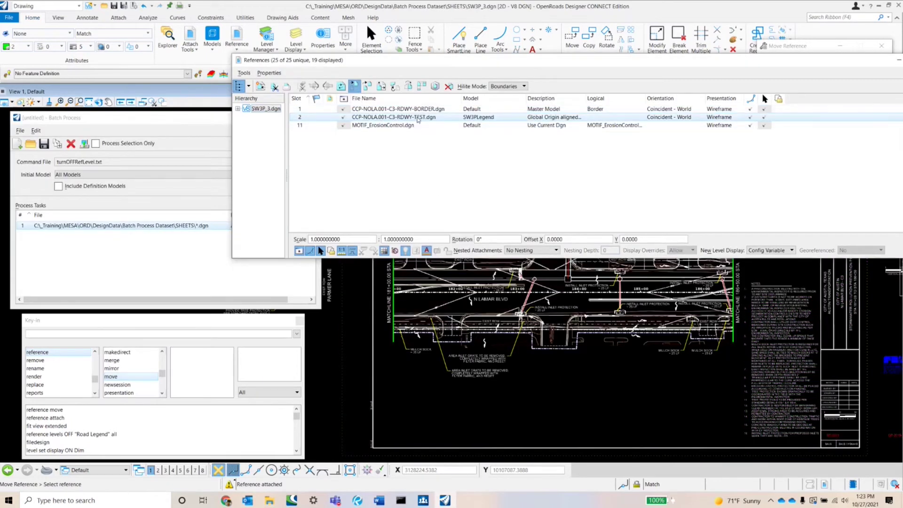
click(90, 335)
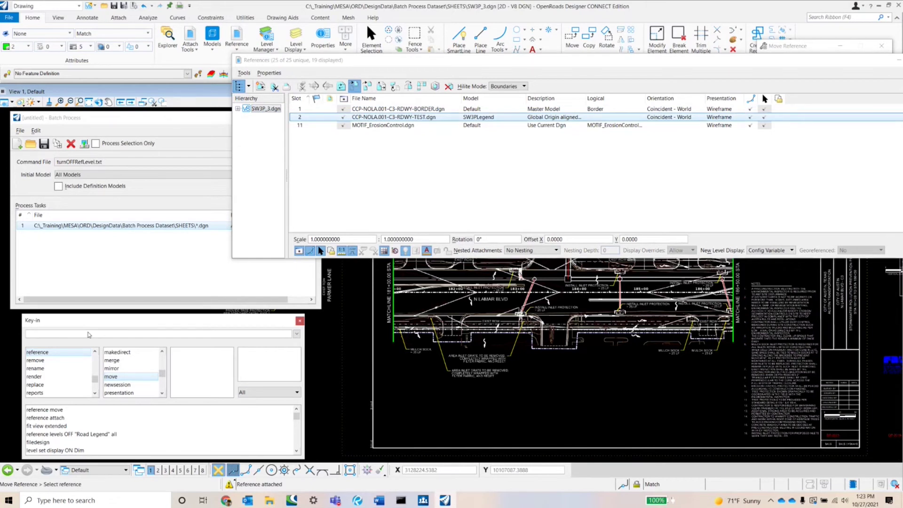
text(reference move)
key(Return)
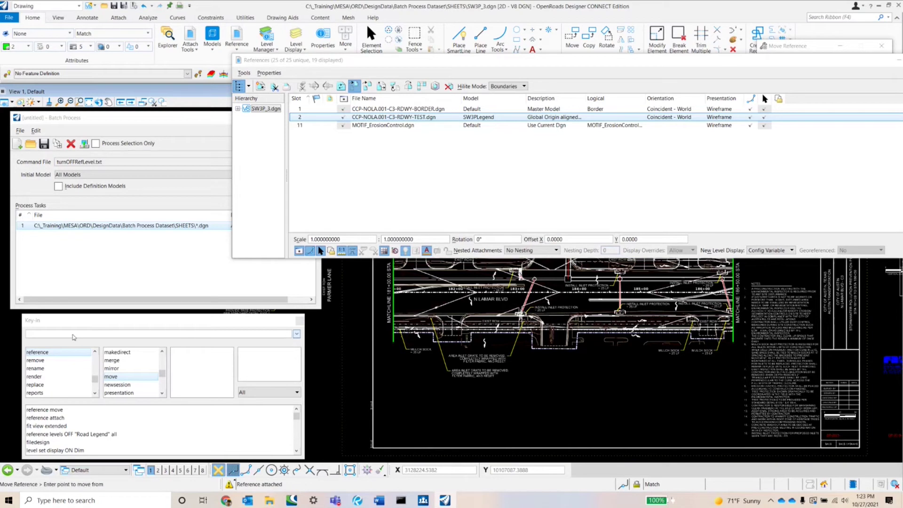
- Move the legend reference from xy=0,0 to the picked destination point in the view
click(74, 335)
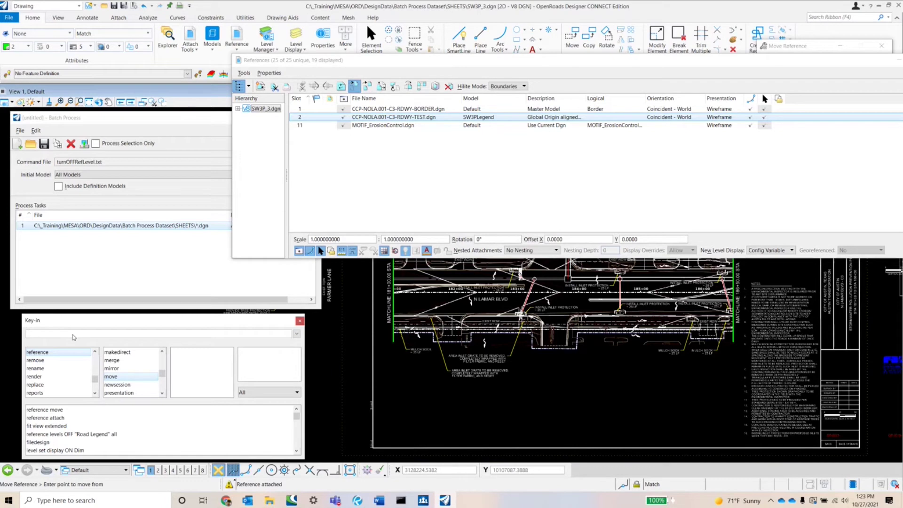
text(xy)
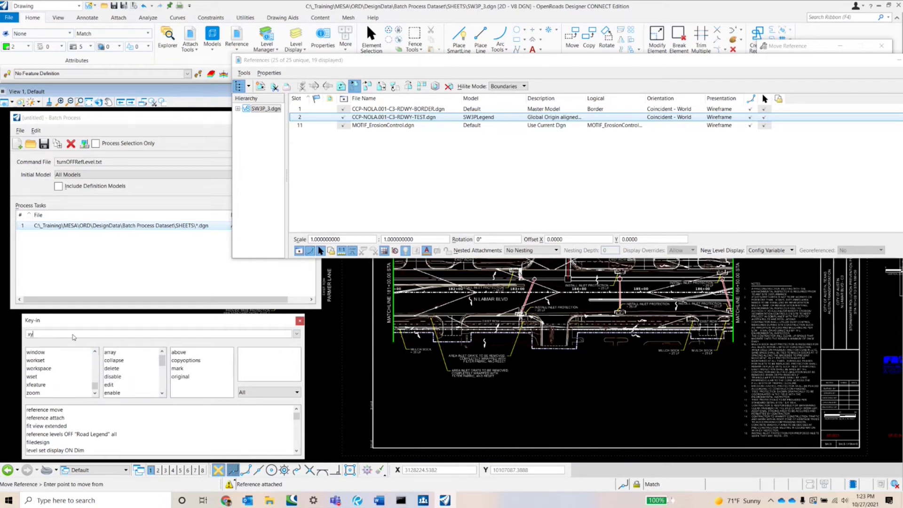
text(=0,0)
key(Return)
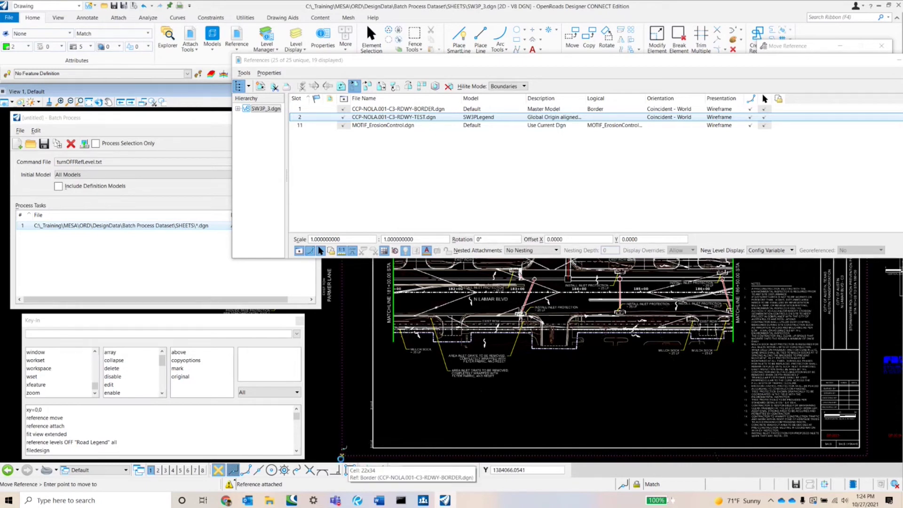
click(342, 455)
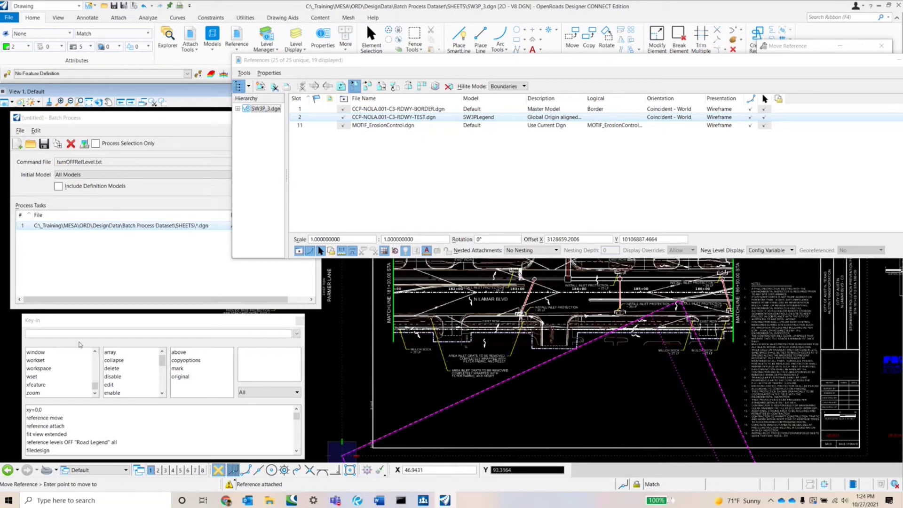
click(73, 337)
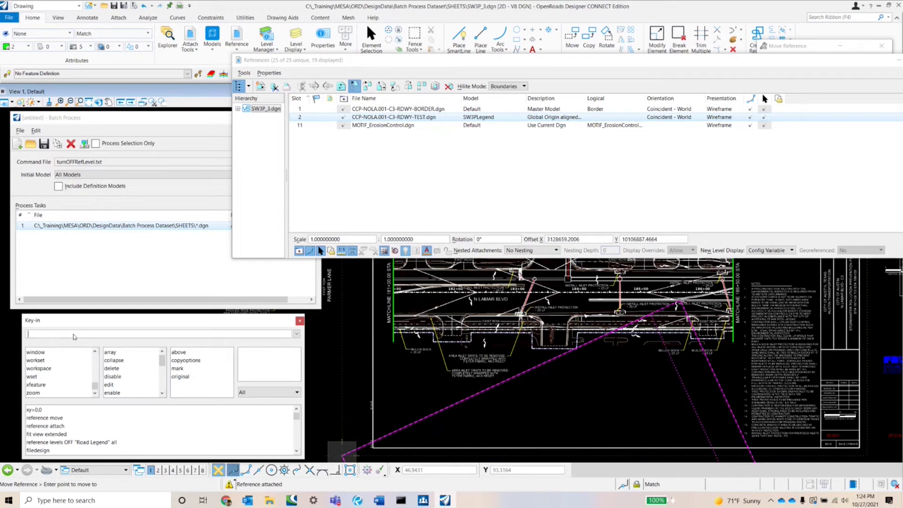
- Rotate the legend reference by points 65.3° about its boundary corner pivot
text(reference)
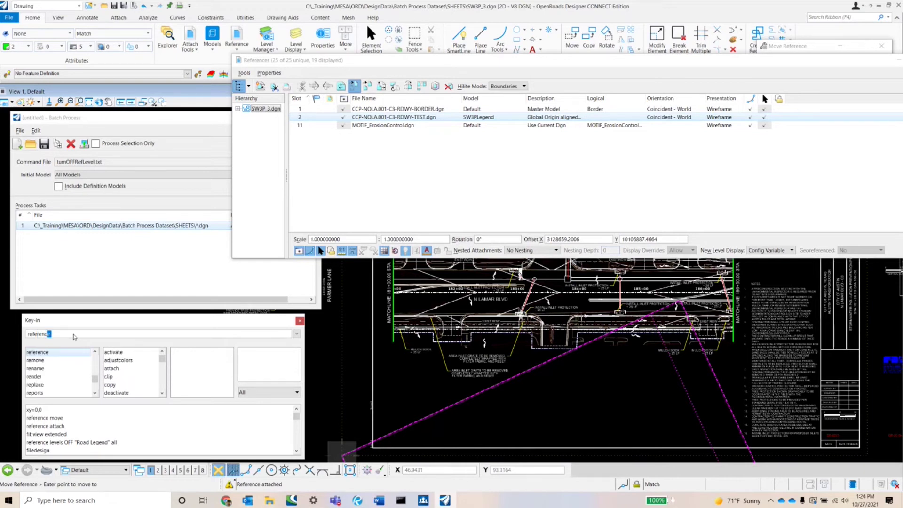
text( rotate)
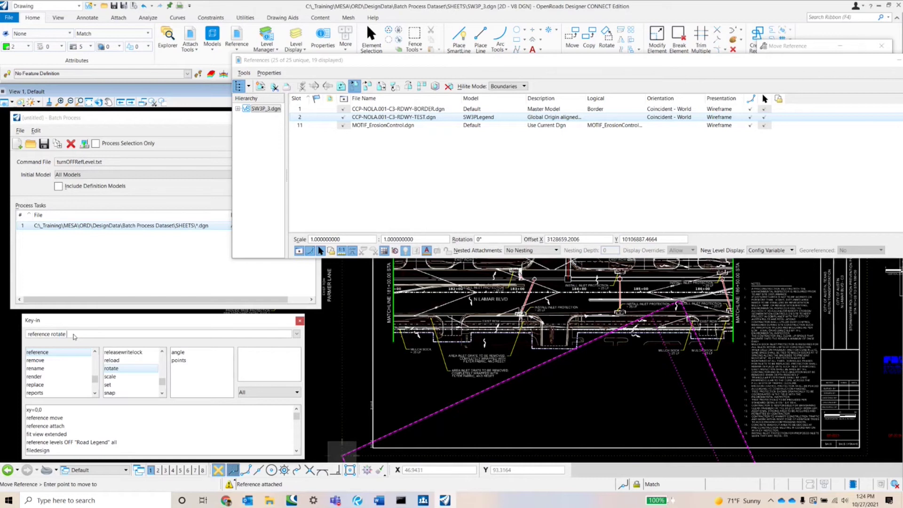
text(points)
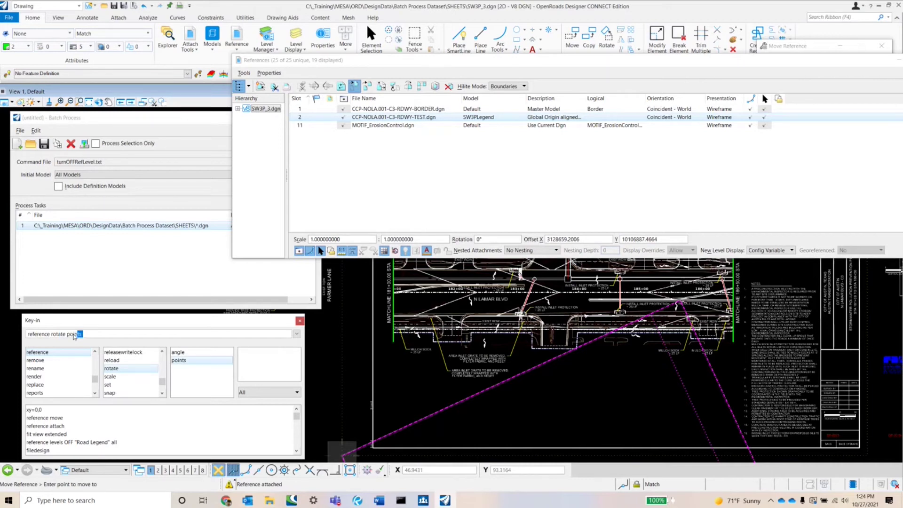
key(Return)
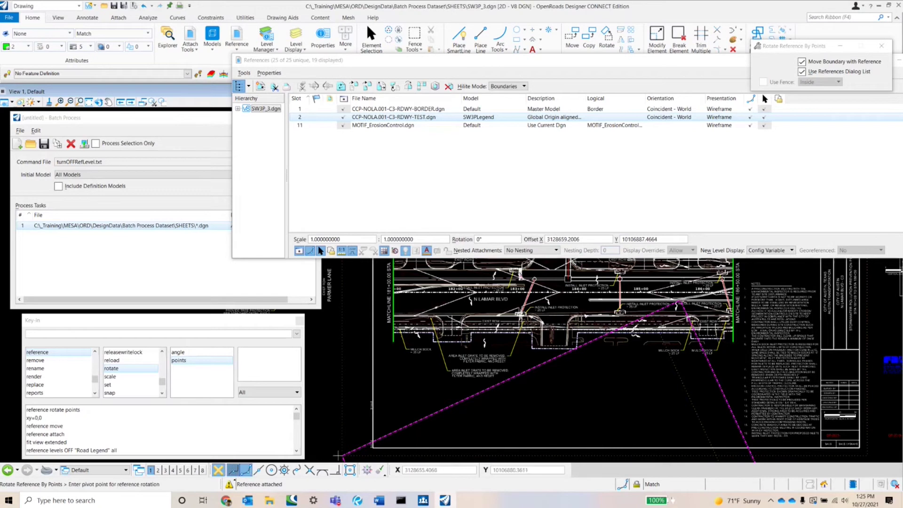
click(342, 451)
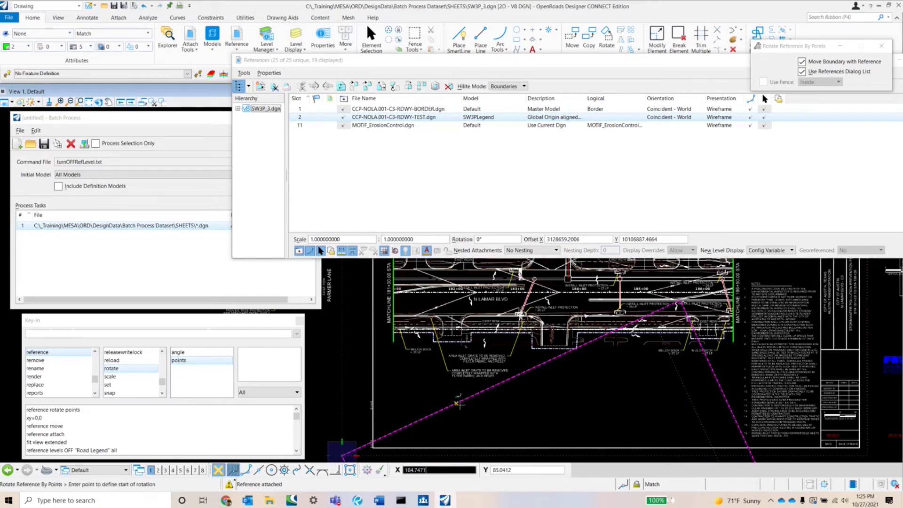
click(473, 394)
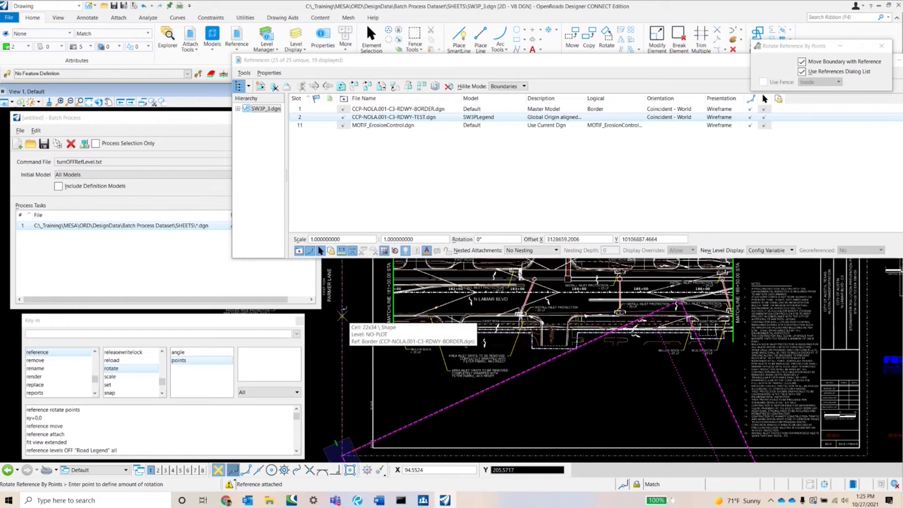
click(342, 315)
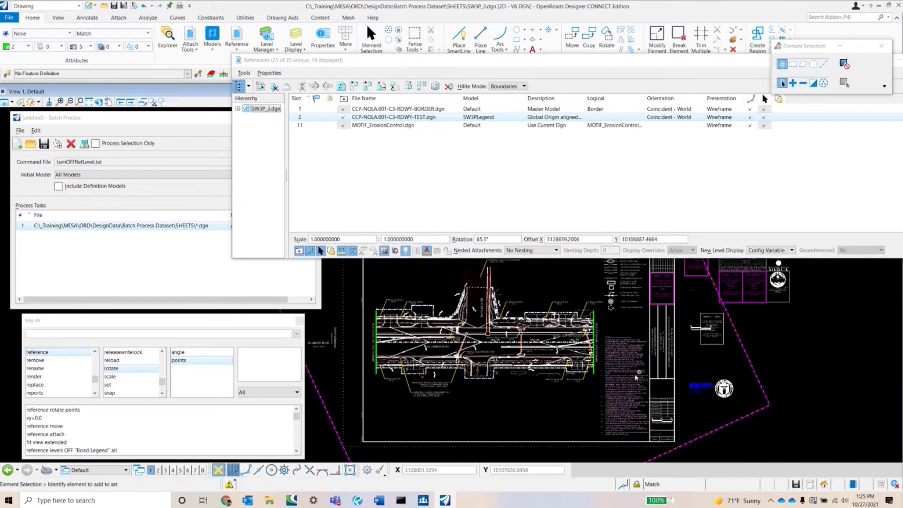
scroll(636, 376, down, 1)
scroll(636, 348, up, 2)
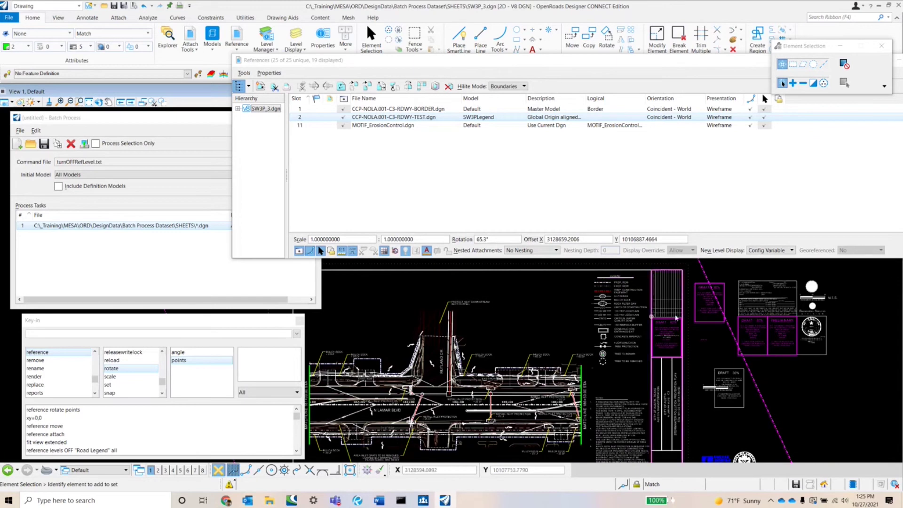
scroll(675, 313, down, 2)
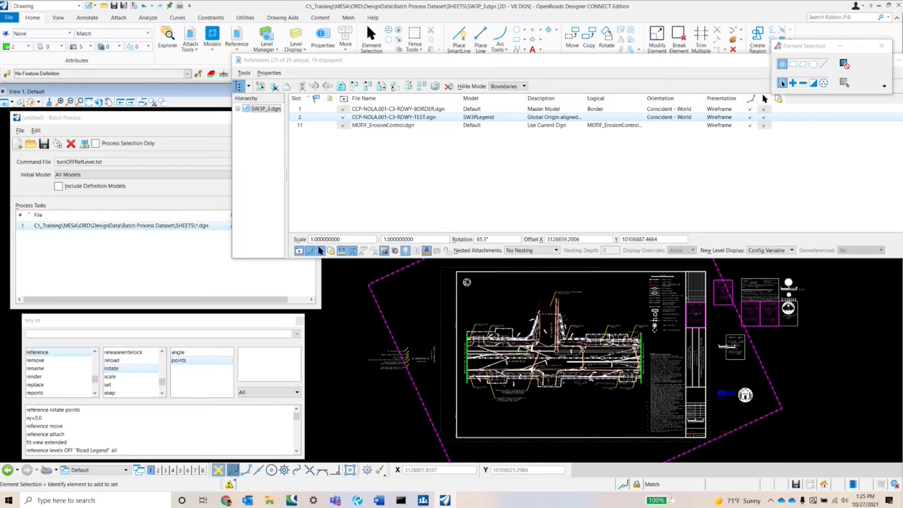
- Run 'fit view extended', then save settings with the 'filedesign' key-in
click(73, 334)
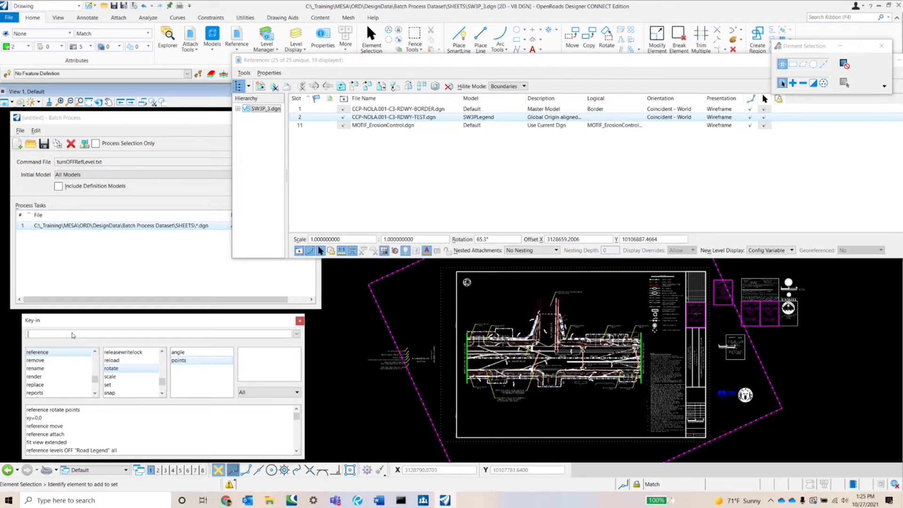
text(fit)
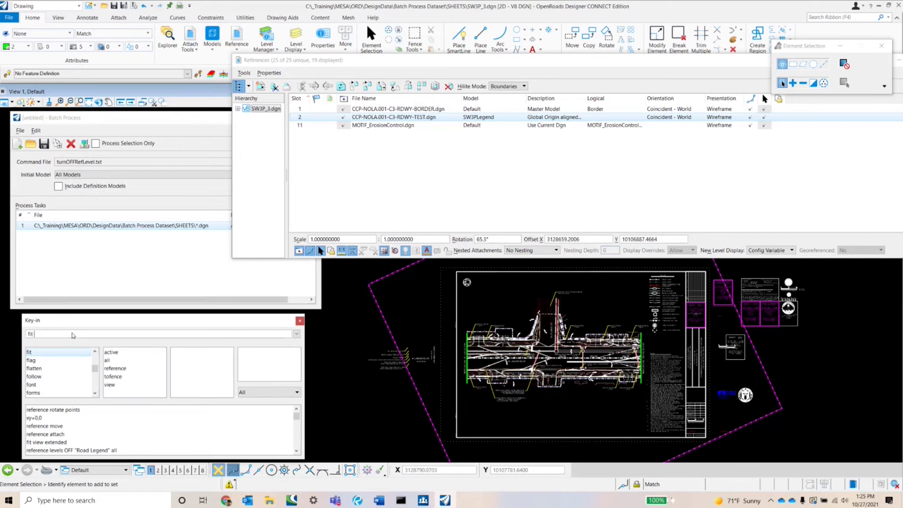
text( view extende)
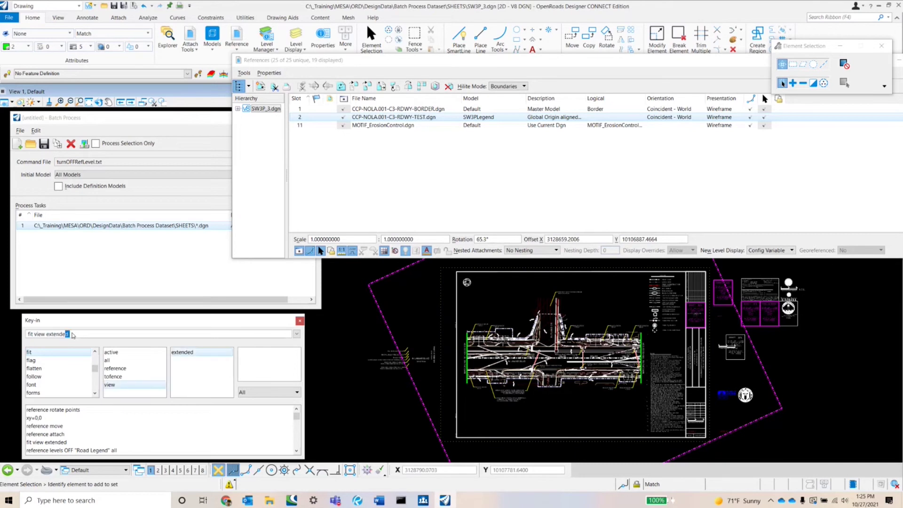
text(d)
key(Return)
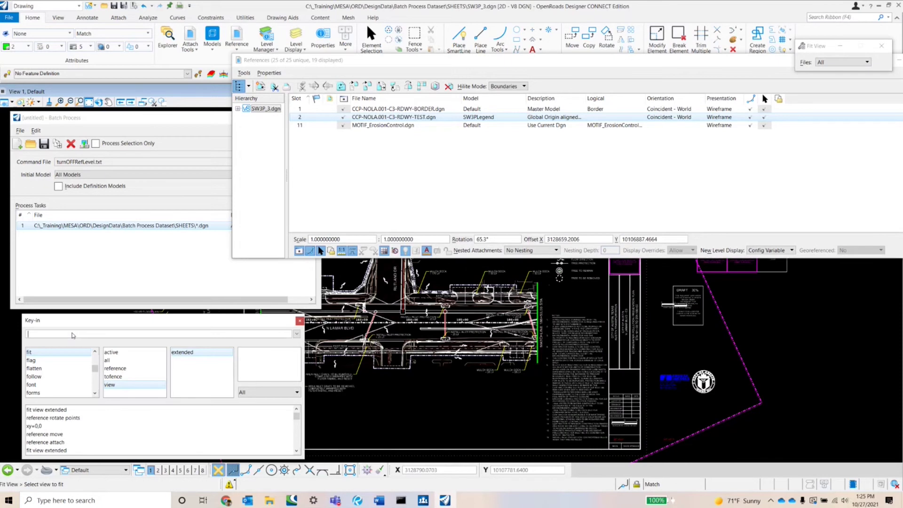
text(file)
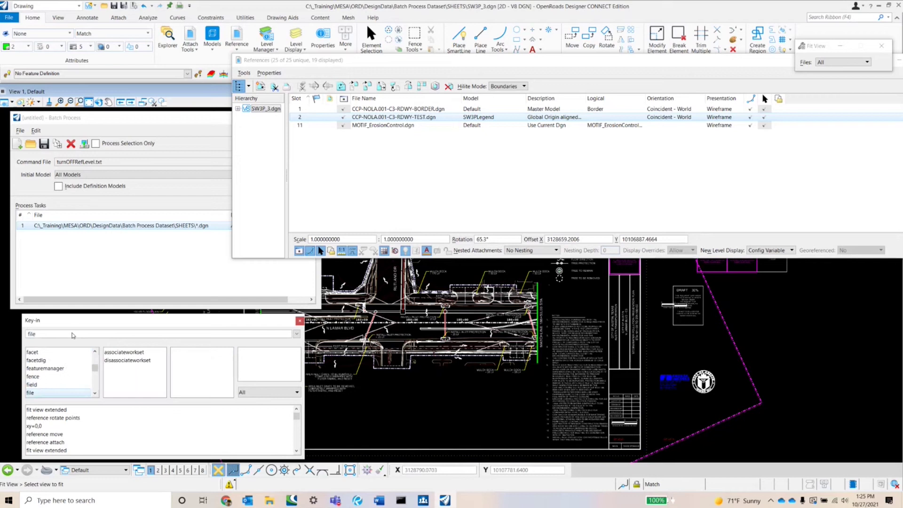
text(design)
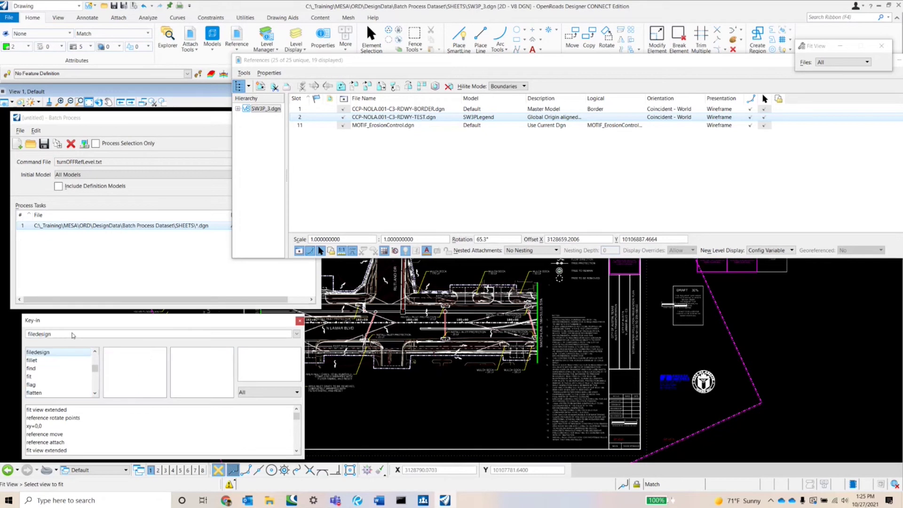
key(Return)
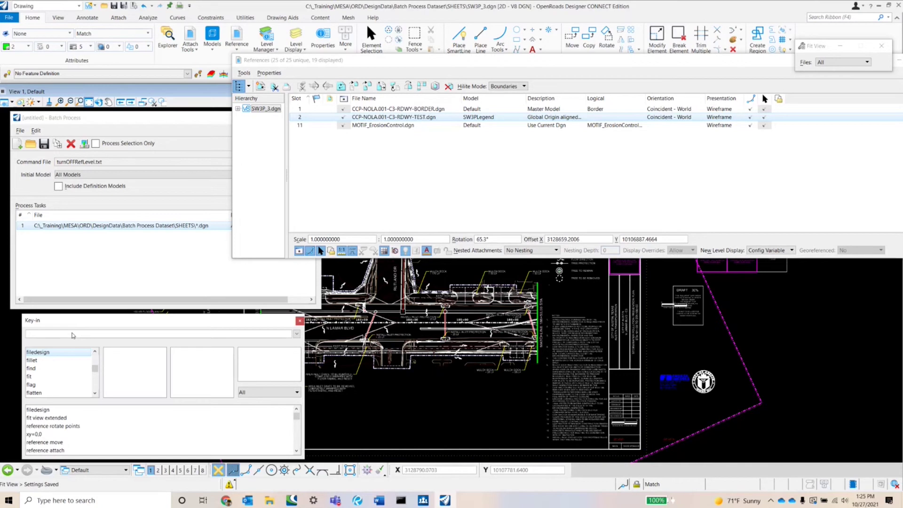
- Close the References dialog and bring the Batch Process window forward
drag(695, 62, 654, 82)
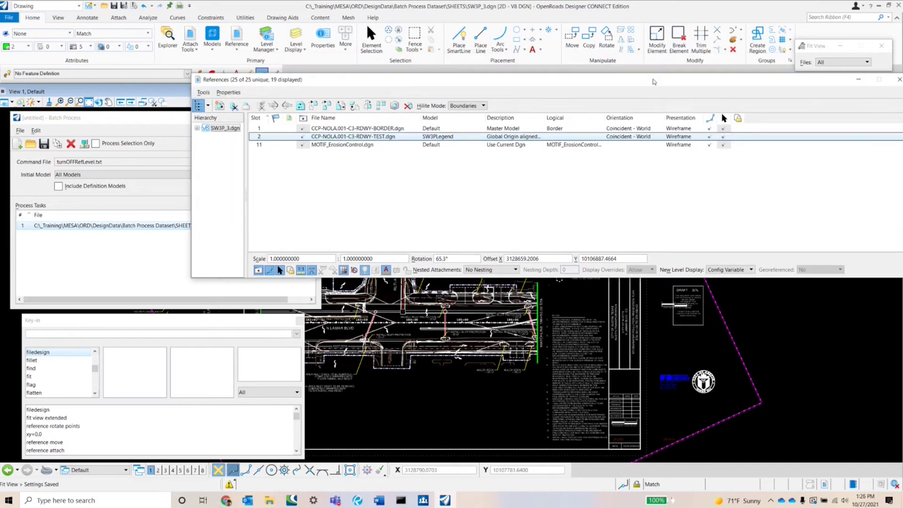
click(900, 79)
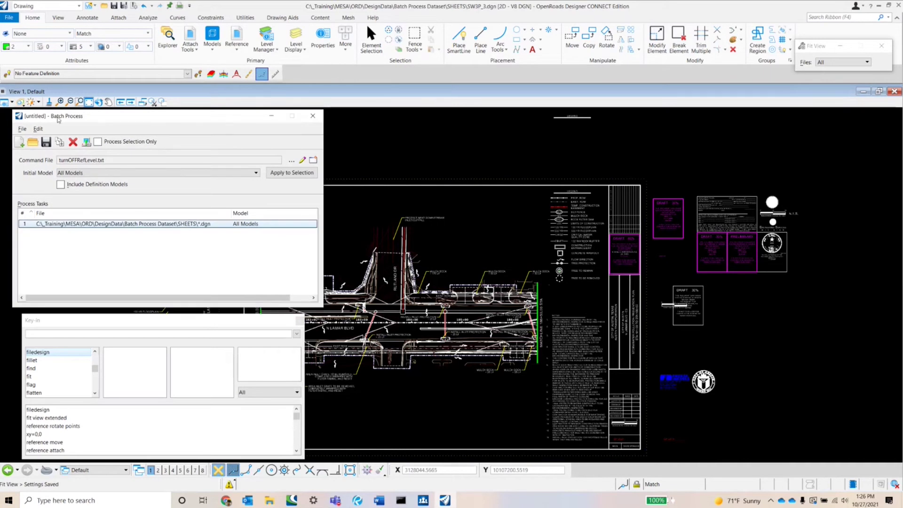
click(60, 101)
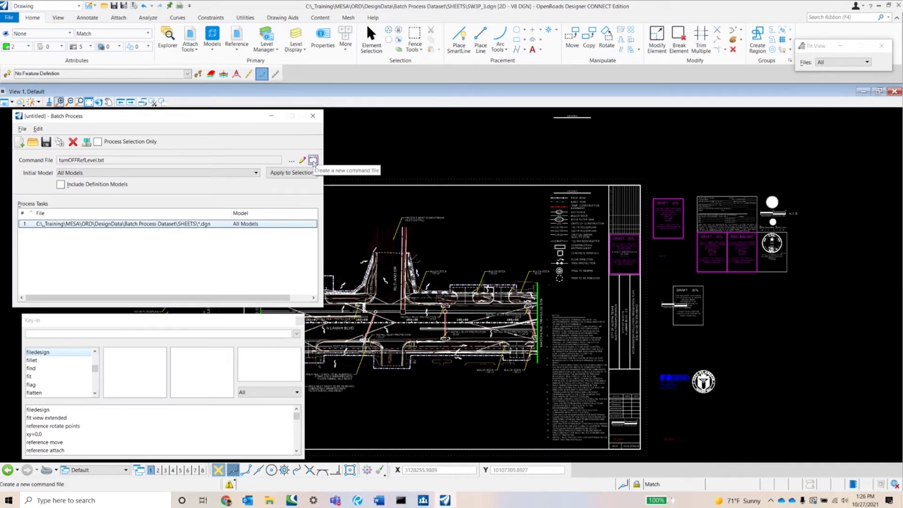
- Save a new command file named attachREF.txt in the New Command Scripts folder
click(314, 160)
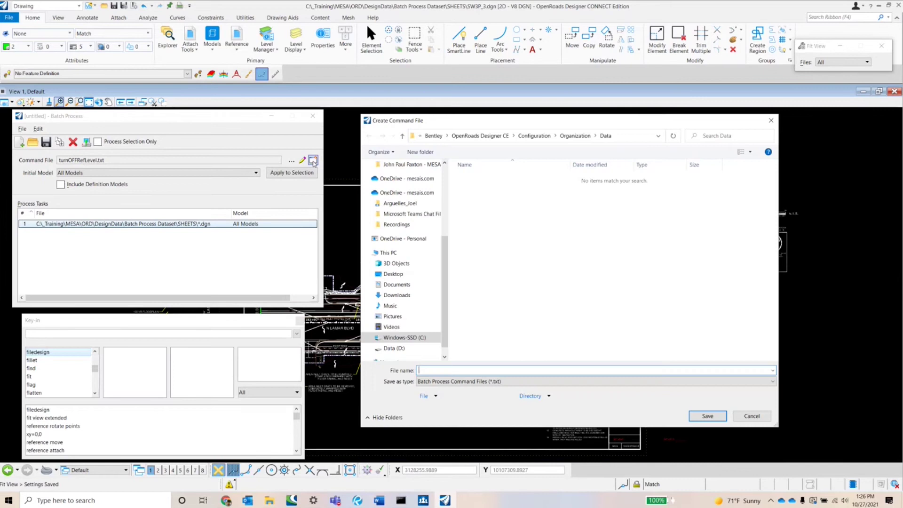
scroll(423, 220, up, 4)
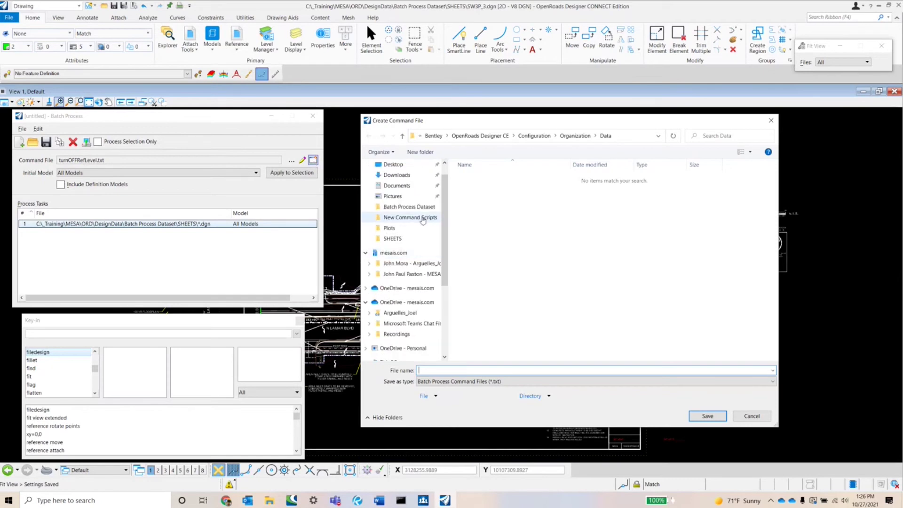
click(422, 218)
click(451, 371)
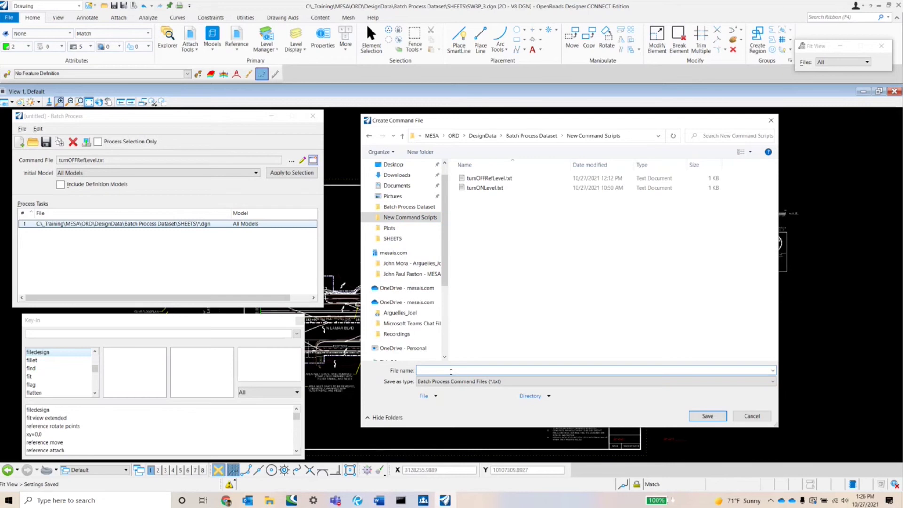
text(A)
key(BackSpace)
text(attachREF)
click(707, 417)
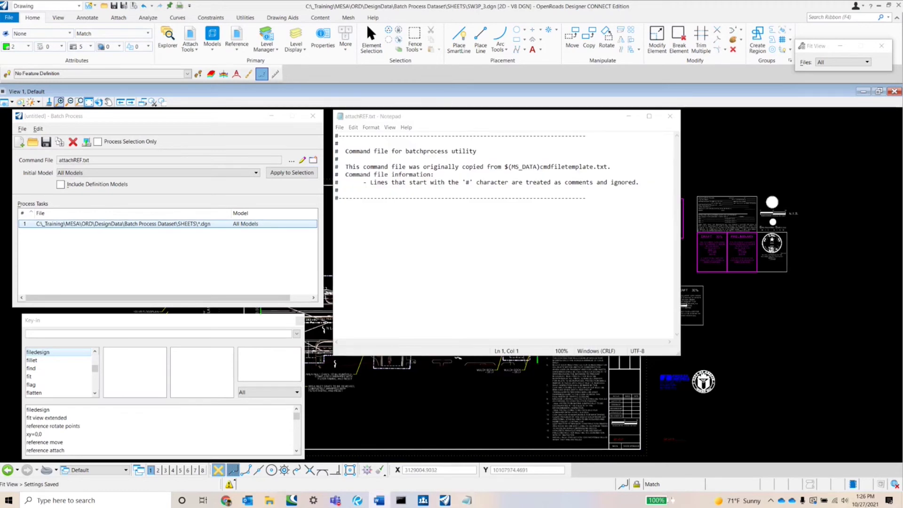
- Add 'fit view extended' and 'reference ATTACH' lines with the pasted CCP-NOLA.001-C3-RDWY-TEST.dgn path
click(446, 251)
key(Return)
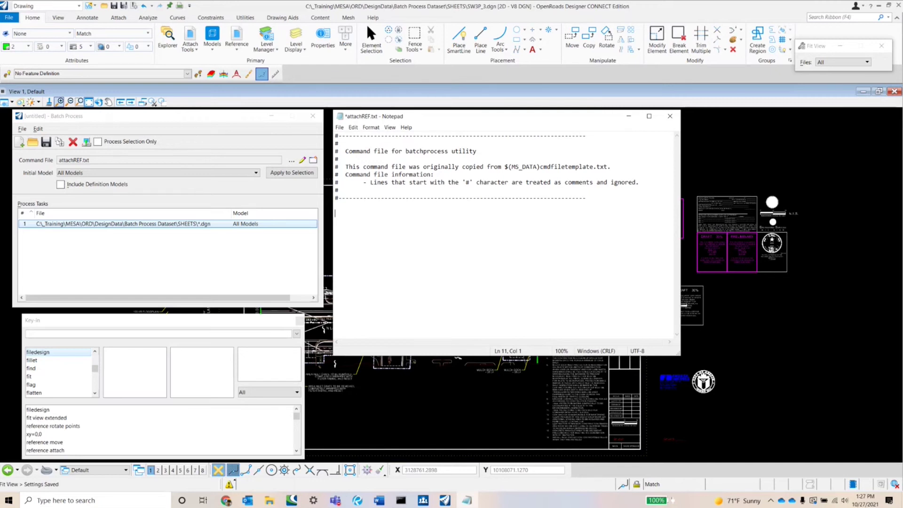
text(fit view ex)
text(tended)
text(referenc)
text(e ATTACH)
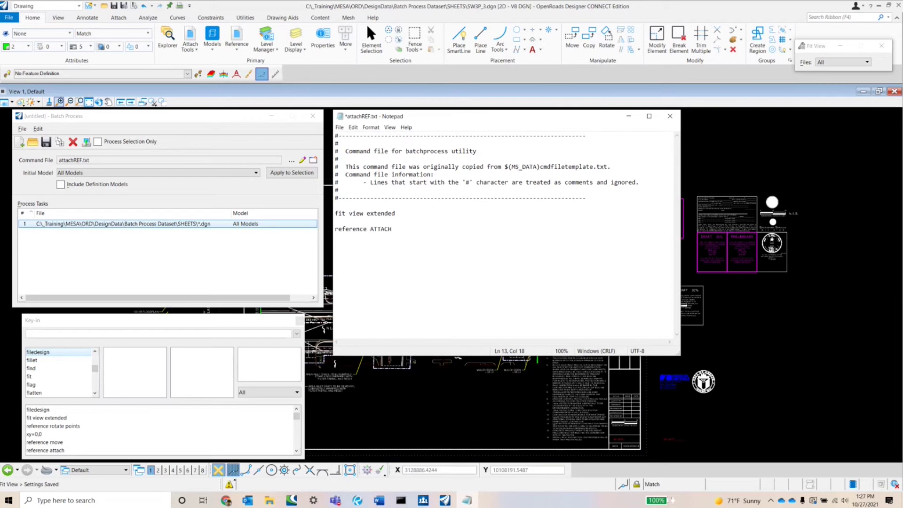
key(alt+Tab)
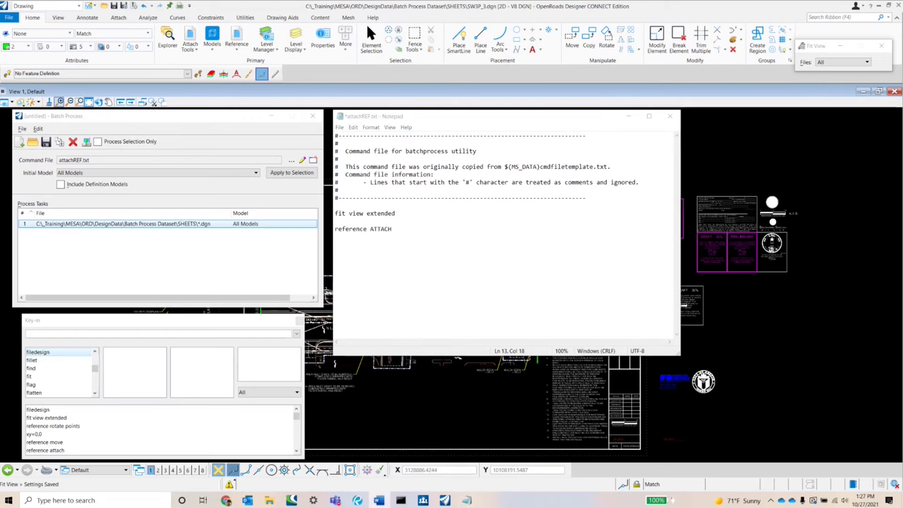
click(403, 229)
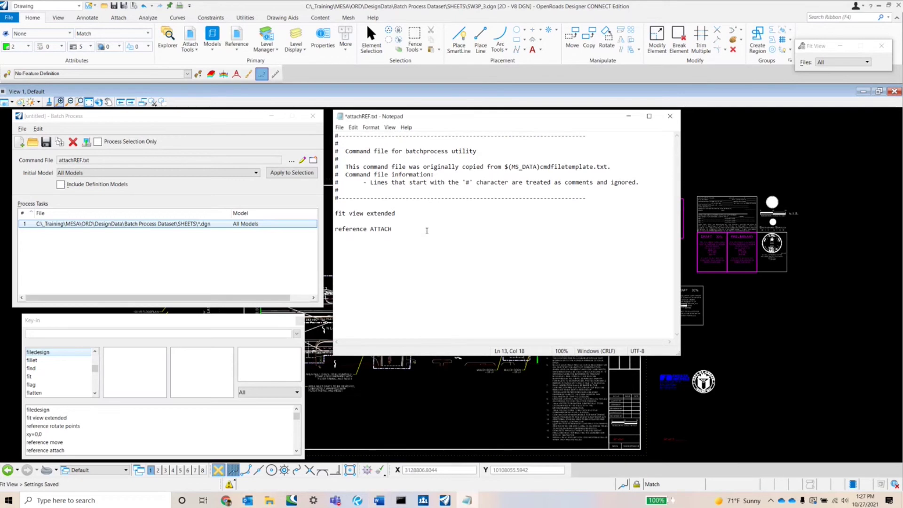
text(D:\Clients\CAS\NOLA\BASEFILES\CCP-NOLA.001-C3-RDWY-TEST.dgn)
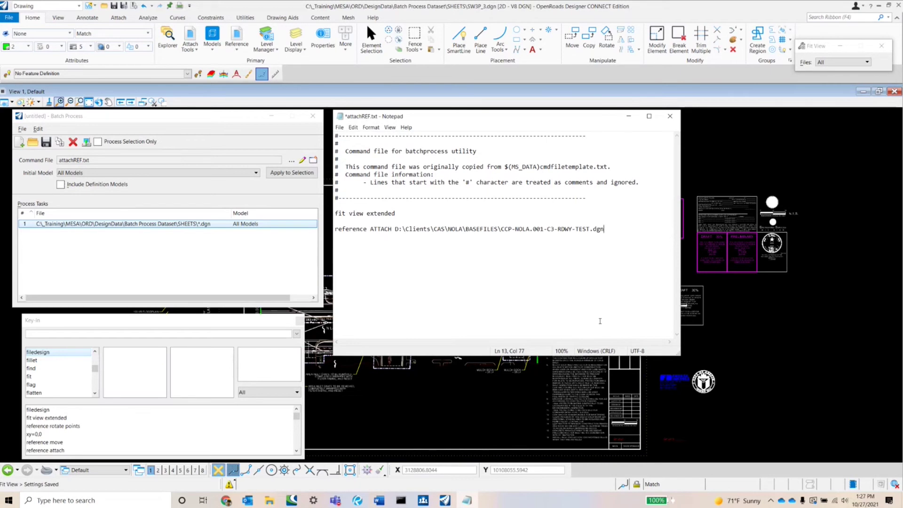
- Append ',SW3PLegend,,,,,' to the attach line and bring up the Attach Reference help page
text(,)
text(SW3PLegend)
text(,,,,,,)
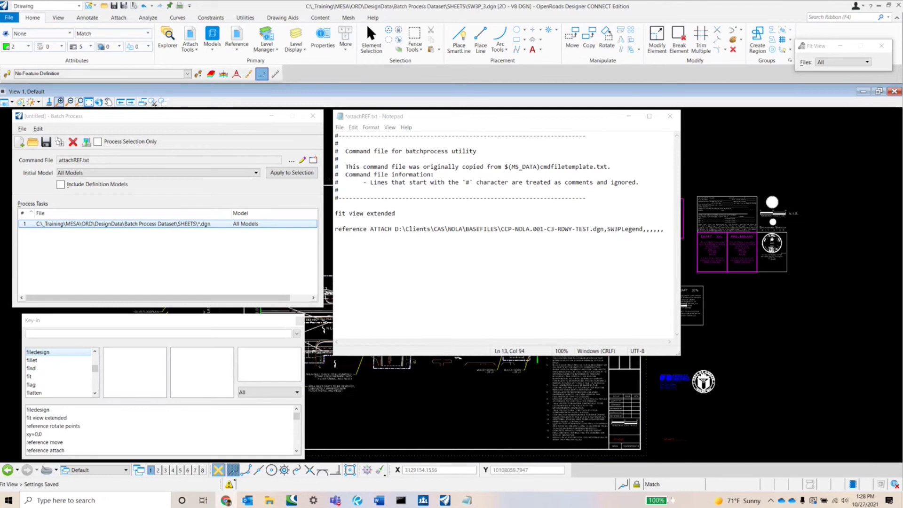
click(226, 500)
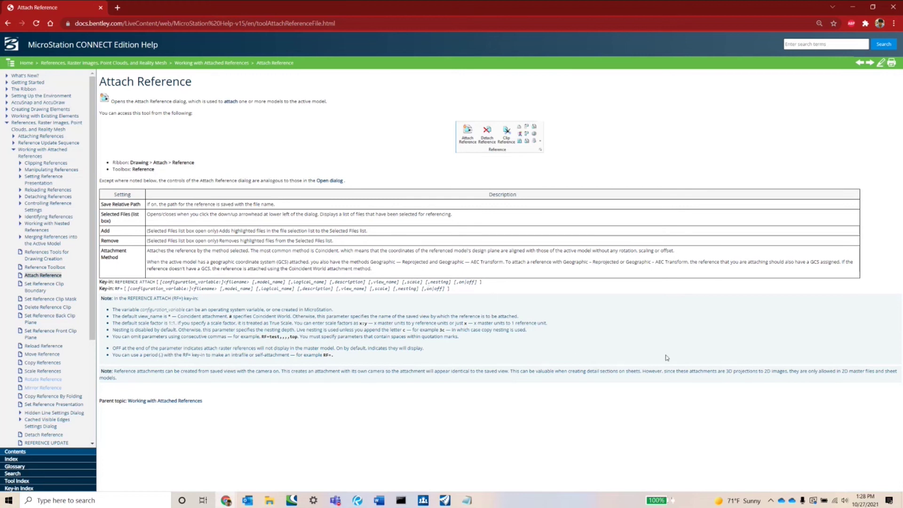
- After reviewing the REFERENCE ATTACH syntax, go back to attachREF.txt in Notepad
click(852, 7)
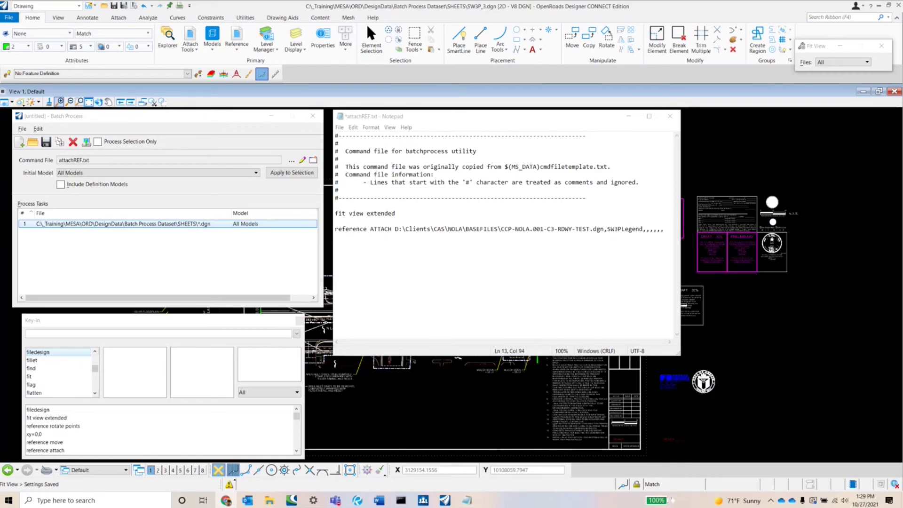
- Add a line 'reference MOVE <pasted CCP-NOLA.001-C3-RDWY-TEST.dgn path>;xy=0,0;%d' to attachREF.txt
click(663, 233)
key(Return)
key(Return)
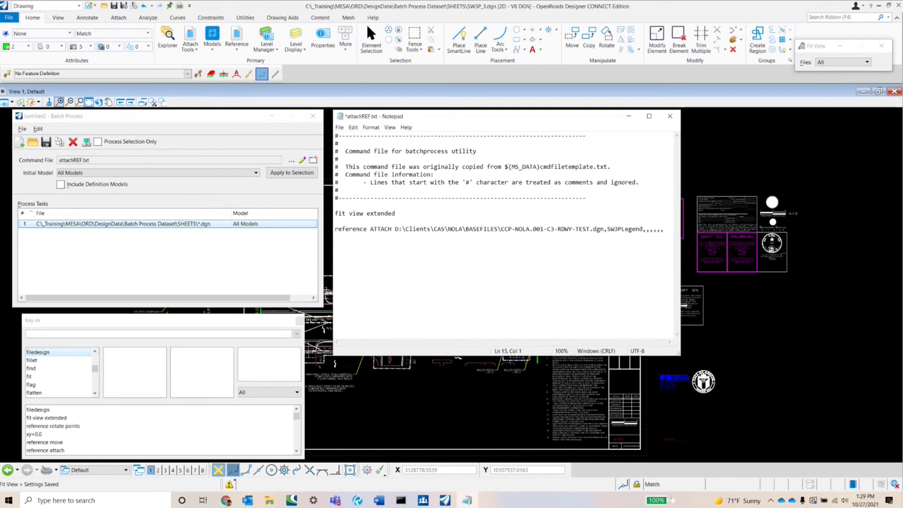
text(reference MOVE)
text(D:\Clients\CAS\NOLA\BASEFILES\CCP-NOLA.001-C3-RDWY-TEST.dgn)
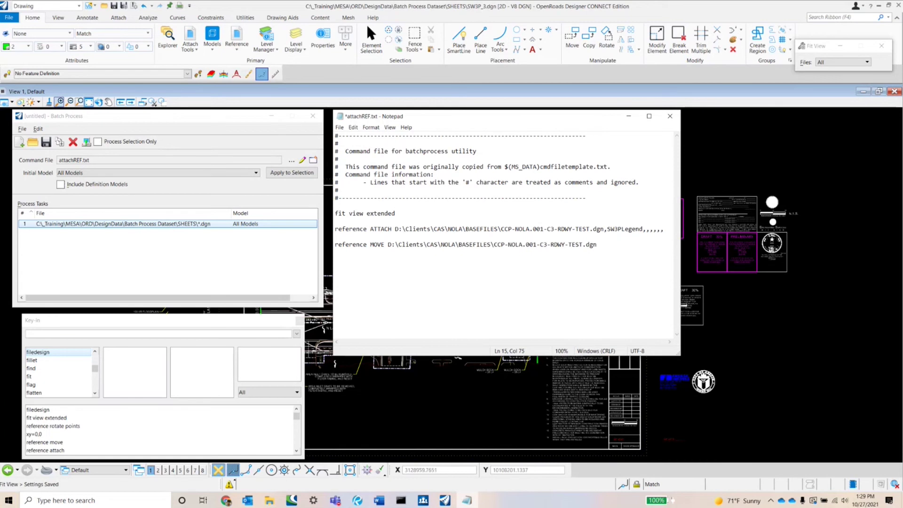
text(;)
text(xy=0,0;)
text(%d)
key(Return)
- Type 'Batchprocess PAUSE' on the line below the move command
text(Batchprocess PAUSE)
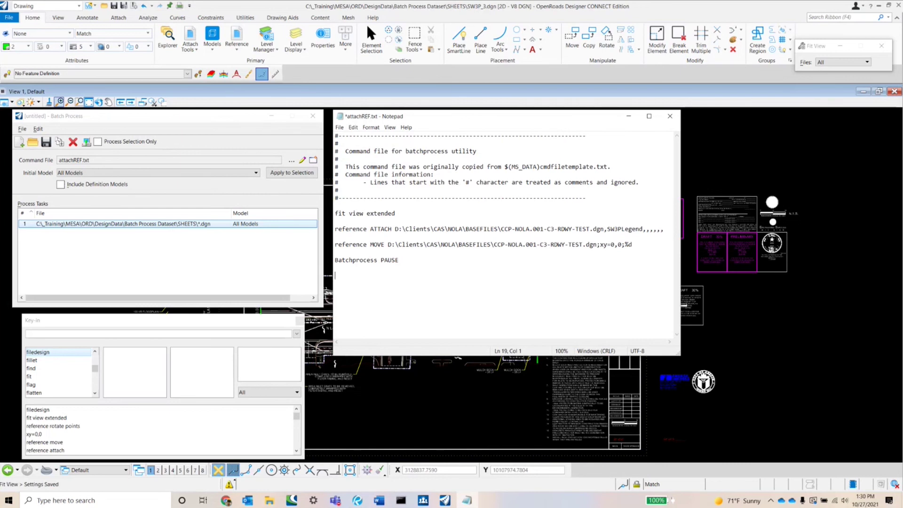
- Add a 'reference ROTATE <pasted path>;%d;%d' line followed by a 'Batchprocess PAUSE' line
text(reference ROTATE)
text(D:\Clients\CAS\NOLA\BASEFILES\CCP-NOLA.001-C3-RDWY-TEST.dgn)
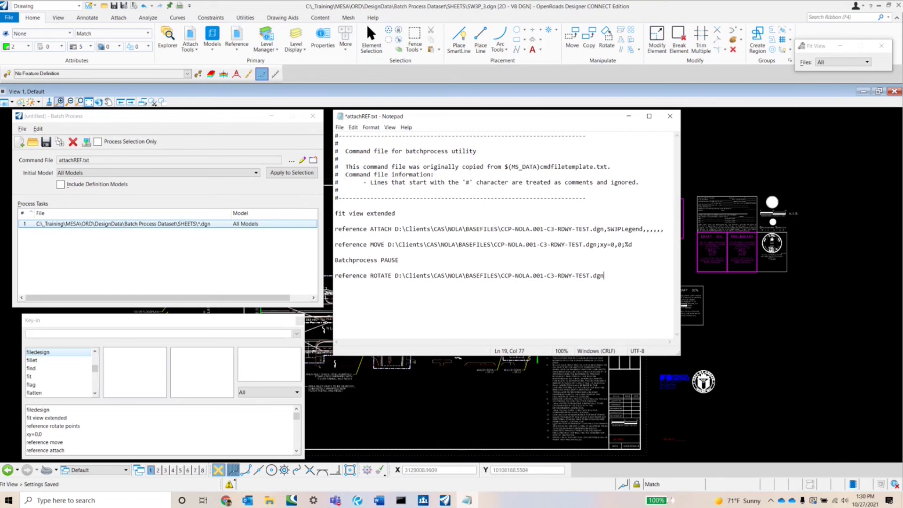
text(;)
text(%d;%d)
key(Return)
text(Batch)
text(process PAUSE)
- Append 'fit view extended' and 'filedesign' lines and save attachREF.txt
text(fit)
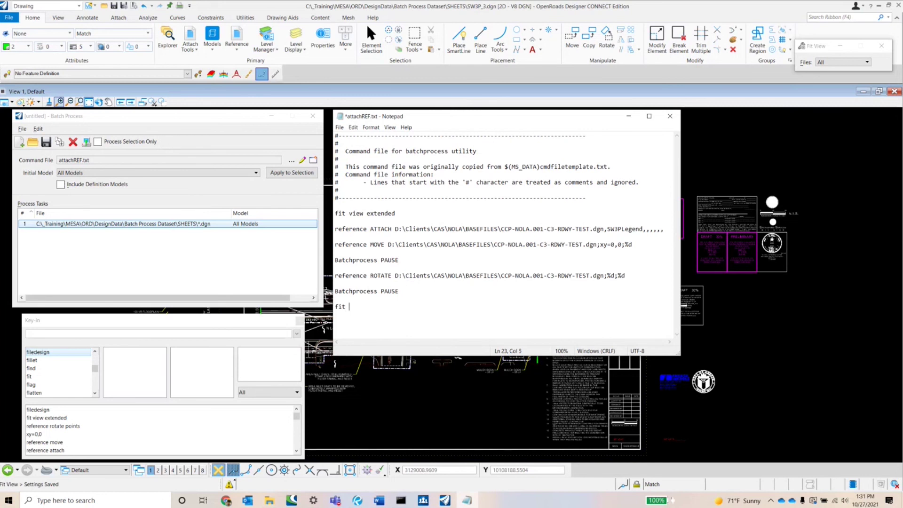
text( view)
text( extended )
text(fi)
text(ledesign)
click(337, 128)
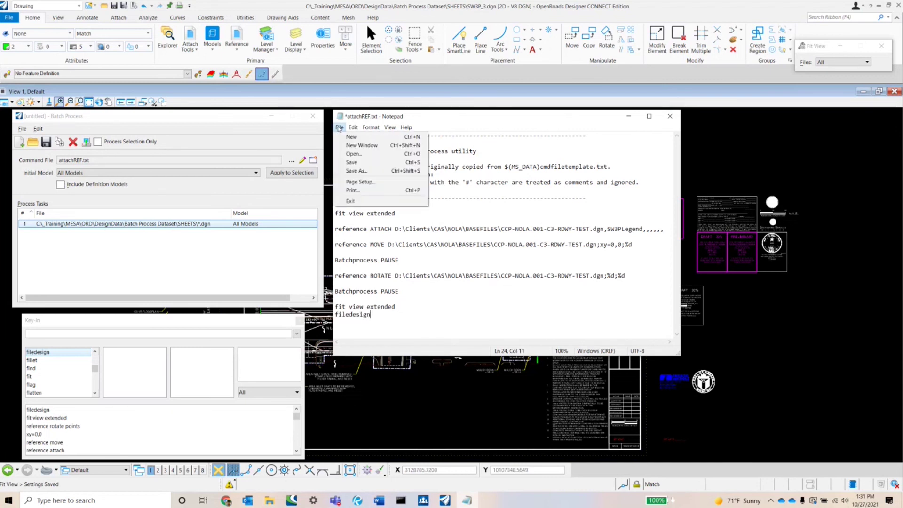
click(359, 163)
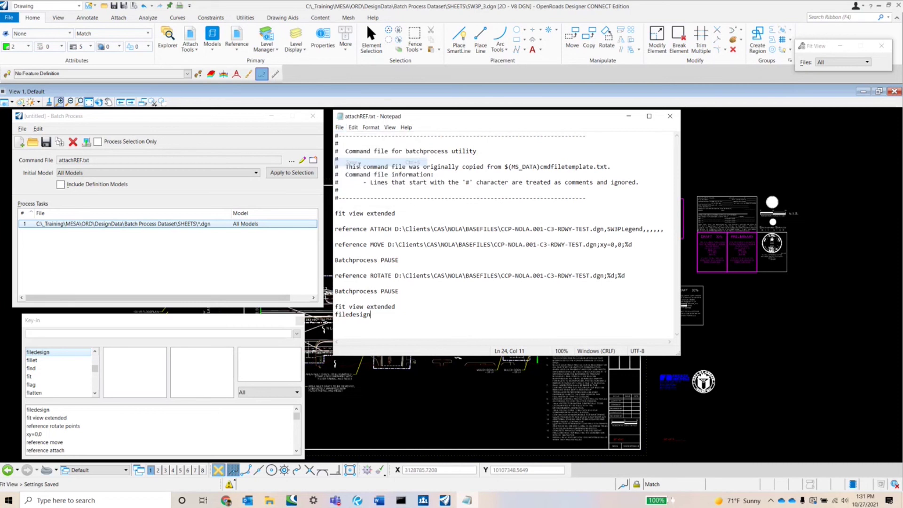
- Replace the *.dgn wildcard task with SW3P_1.dgn and SW3P_2.dgn dragged from File Explorer
click(671, 117)
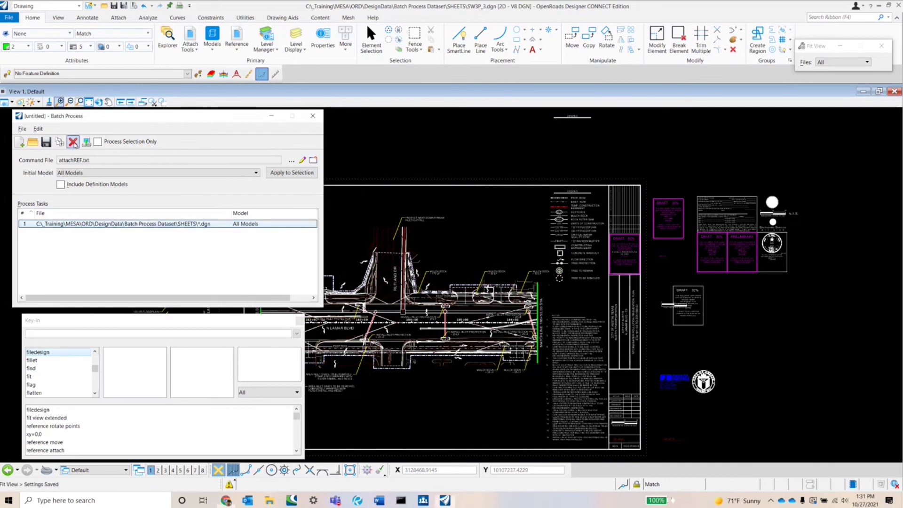
click(73, 143)
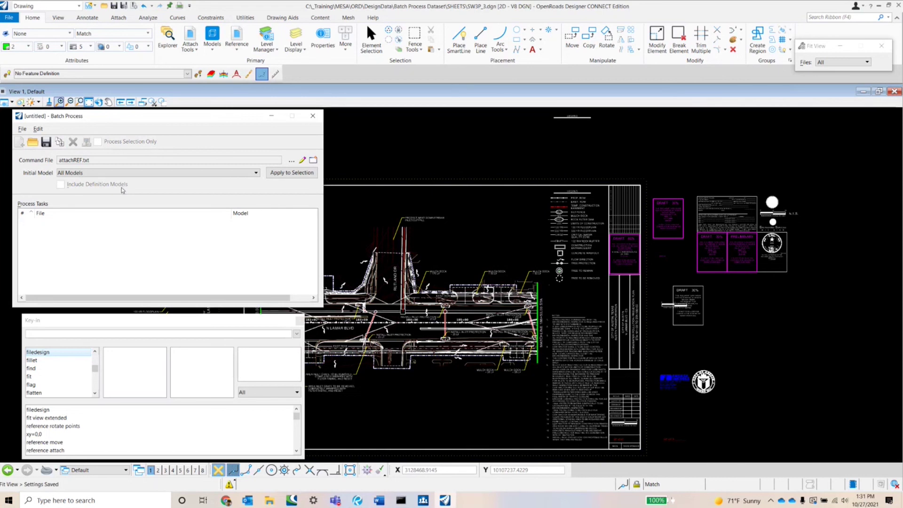
mouse_move(268, 502)
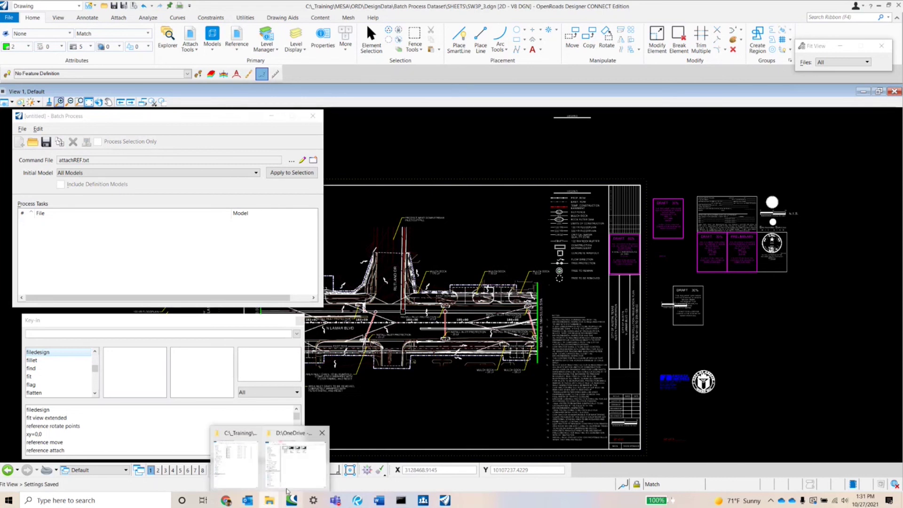
click(242, 467)
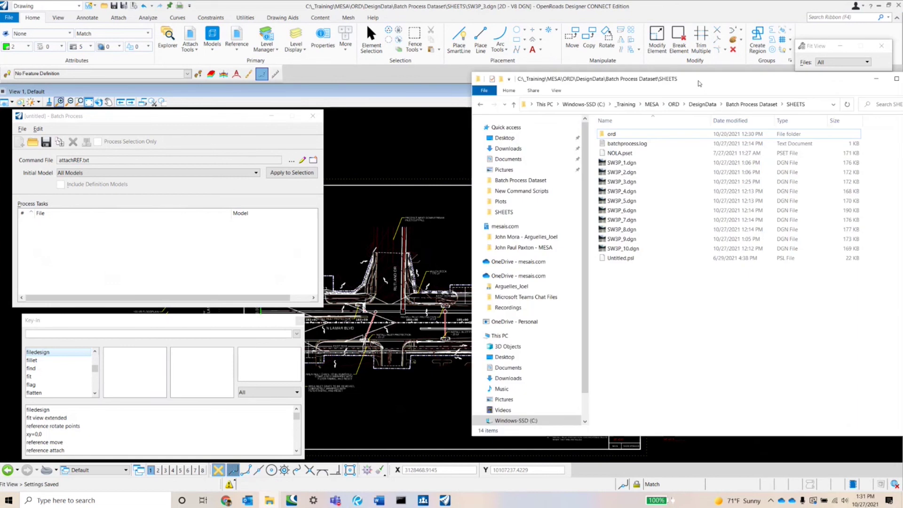
drag(611, 76, 531, 56)
click(536, 140)
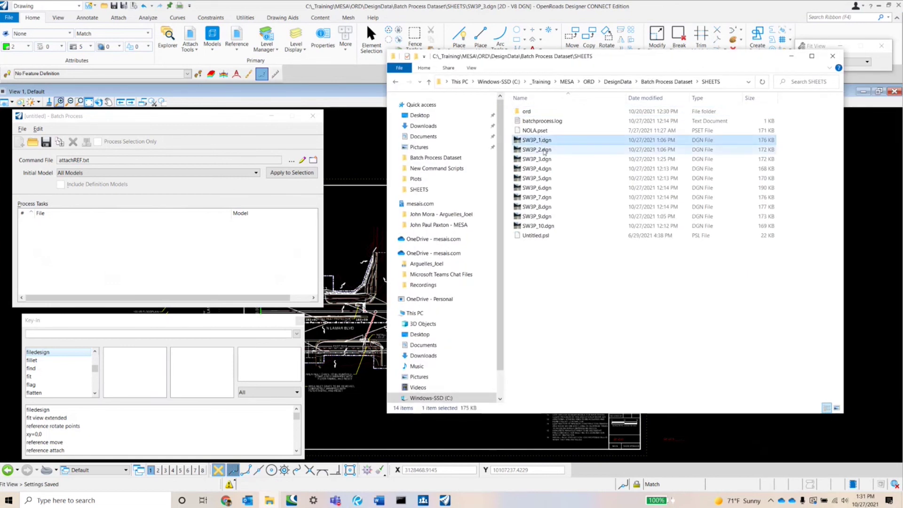
shift+click(545, 149)
drag(538, 143, 206, 254)
click(791, 56)
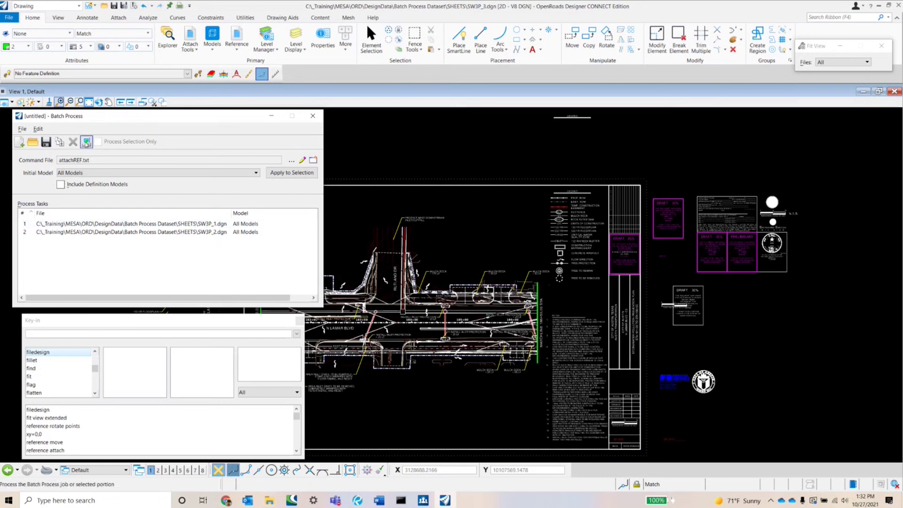
- Open the Files to Process list for both sheets, close the Key-in window, and rearrange dialogs
click(87, 142)
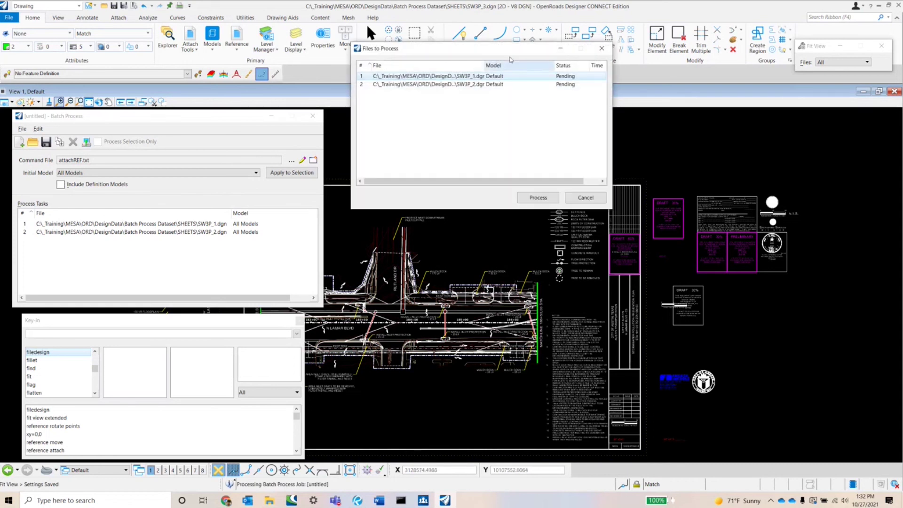
drag(500, 51, 771, 41)
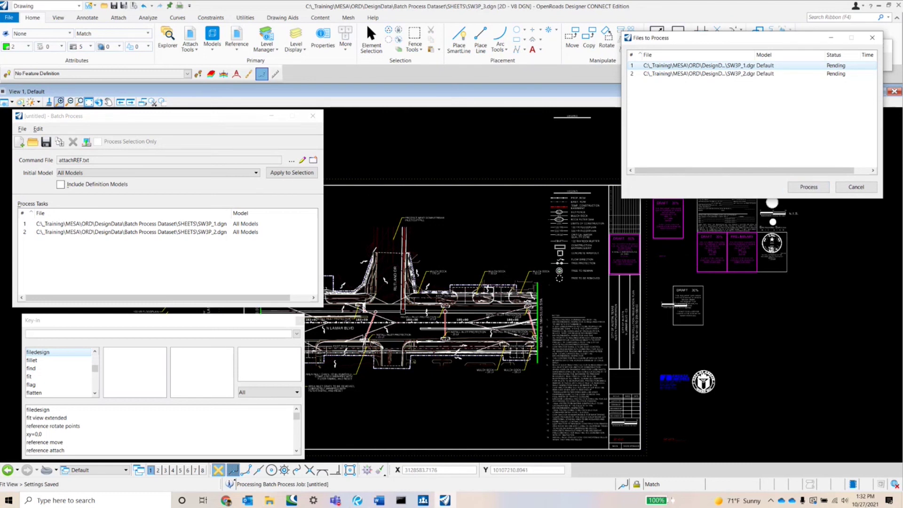
click(258, 327)
click(299, 322)
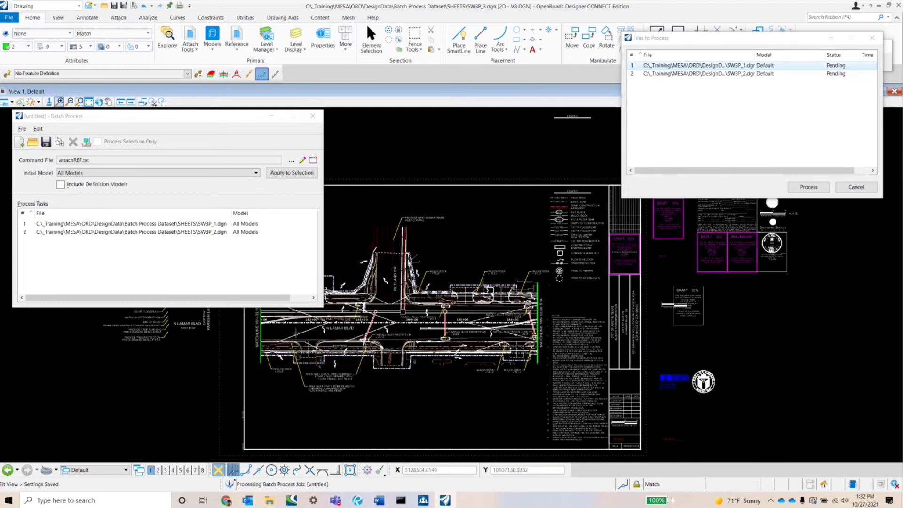
drag(214, 118, 207, 21)
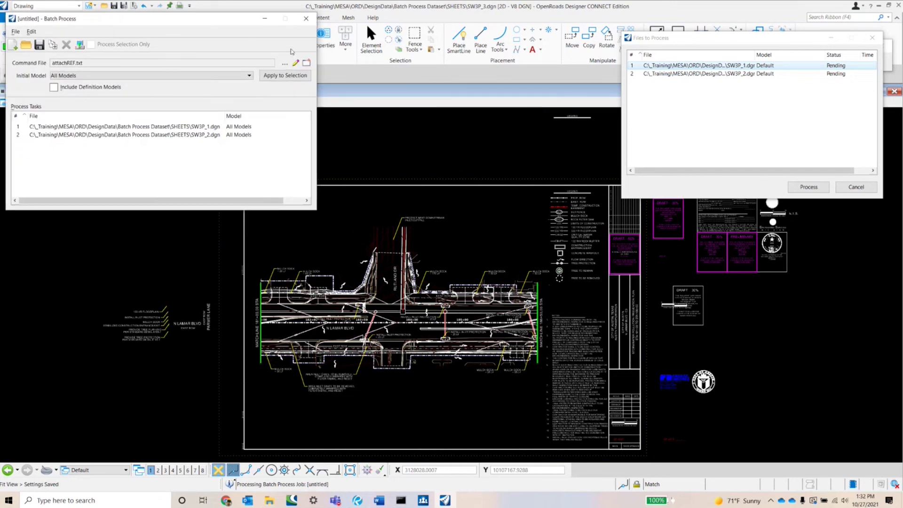
- Start processing and give SW3P_1's Legend reference its move destination point
click(816, 188)
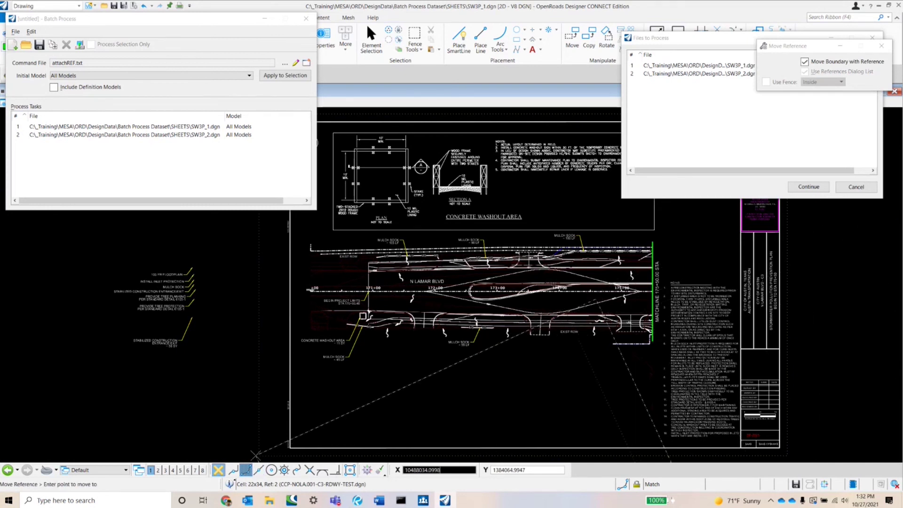
click(259, 455)
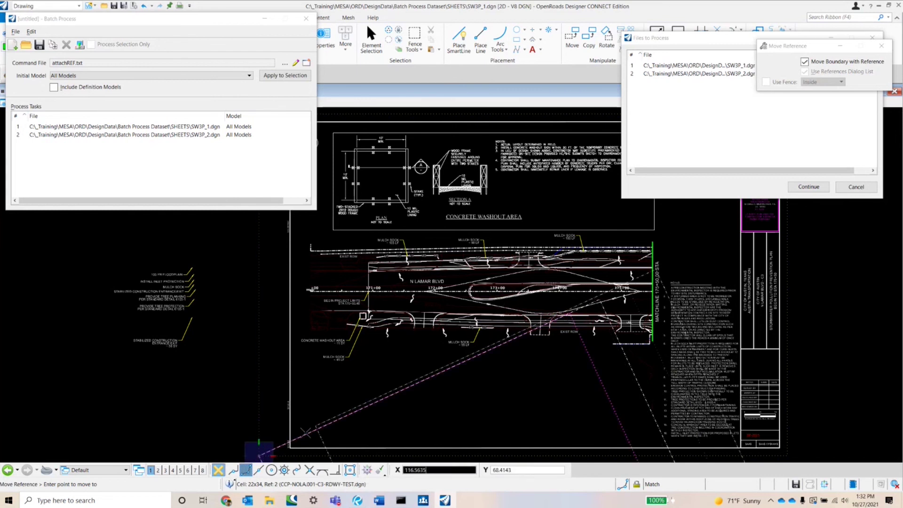
click(816, 184)
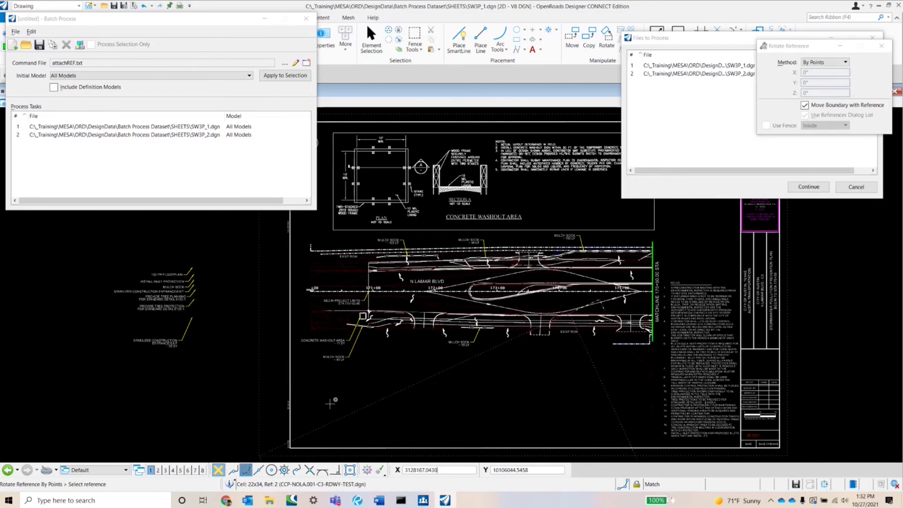
- Rotate SW3P_1's Legend reference about its corner, then continue the batch
click(260, 455)
click(259, 455)
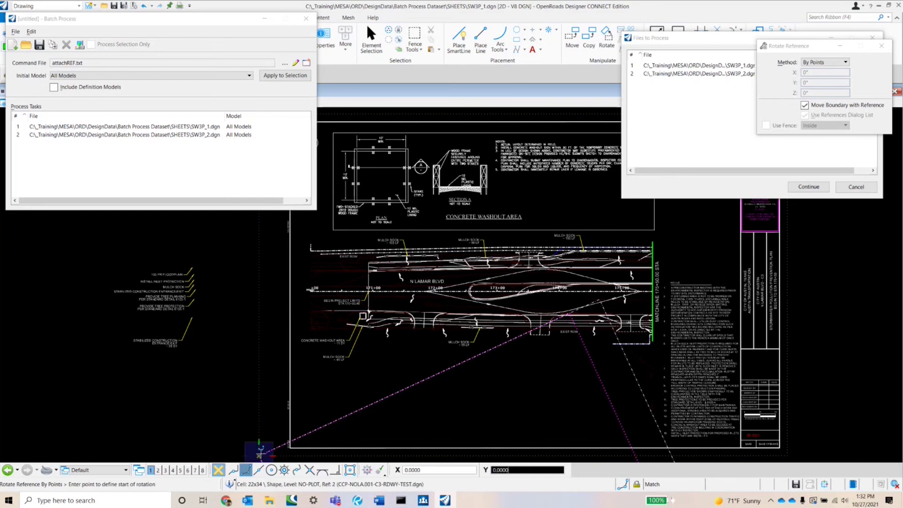
click(413, 385)
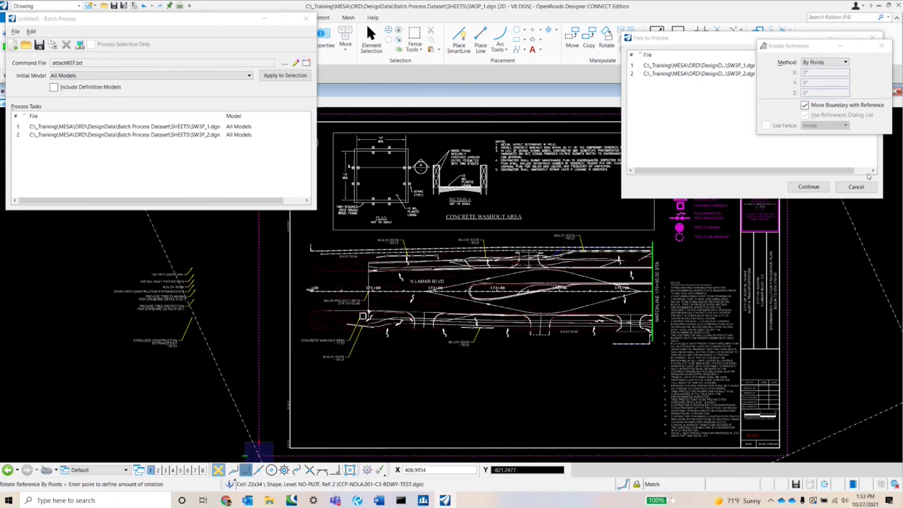
scroll(259, 450, down, 2)
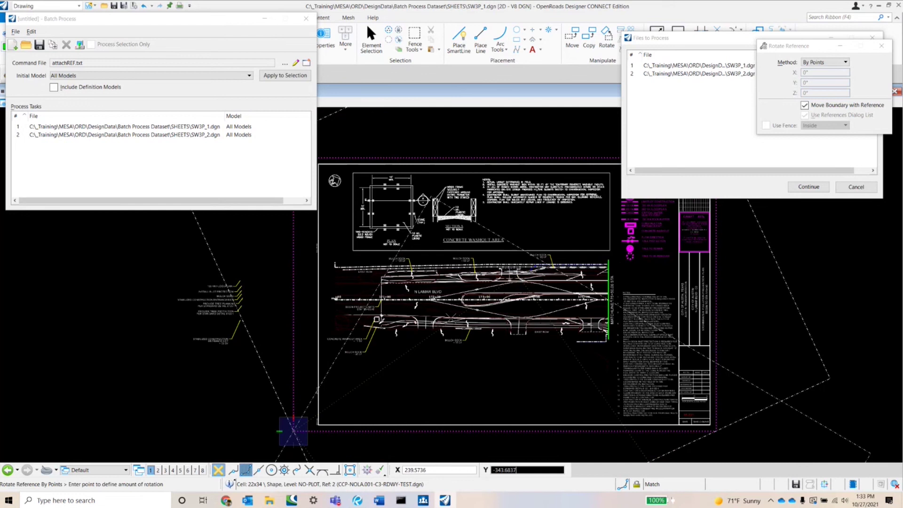
scroll(590, 247, up, 2)
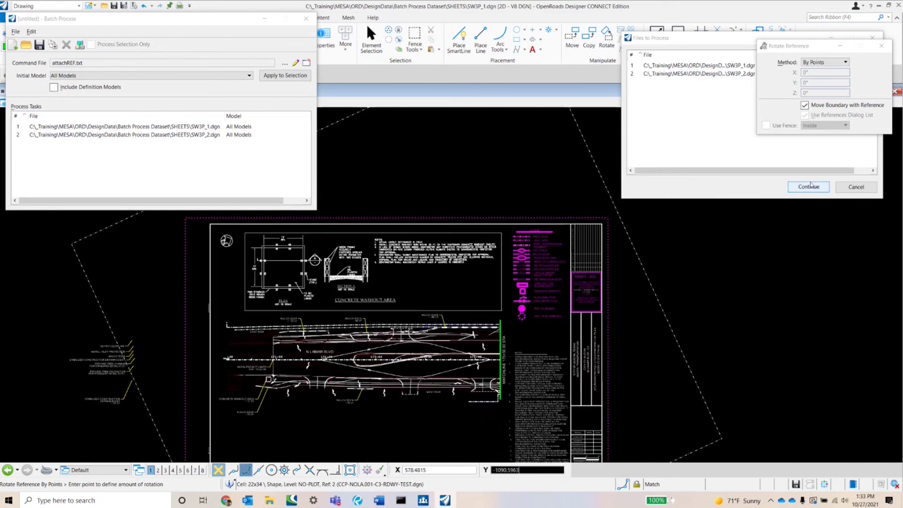
click(809, 188)
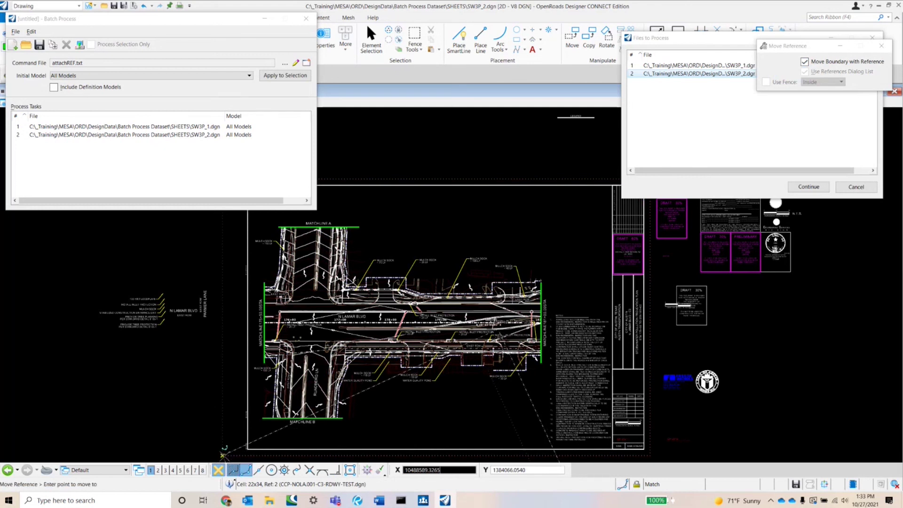
- On SW3P_2, move the Legend reference to its point, rotate it, and finish the batch
click(224, 449)
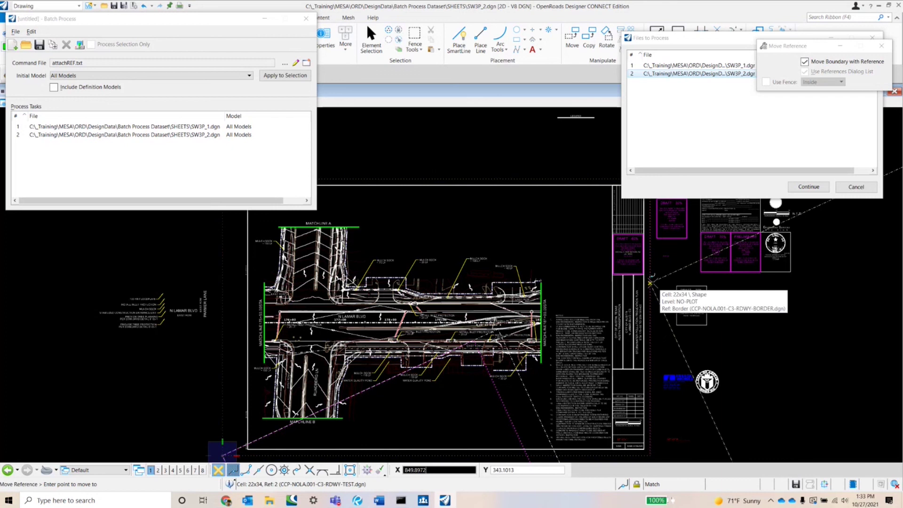
click(808, 187)
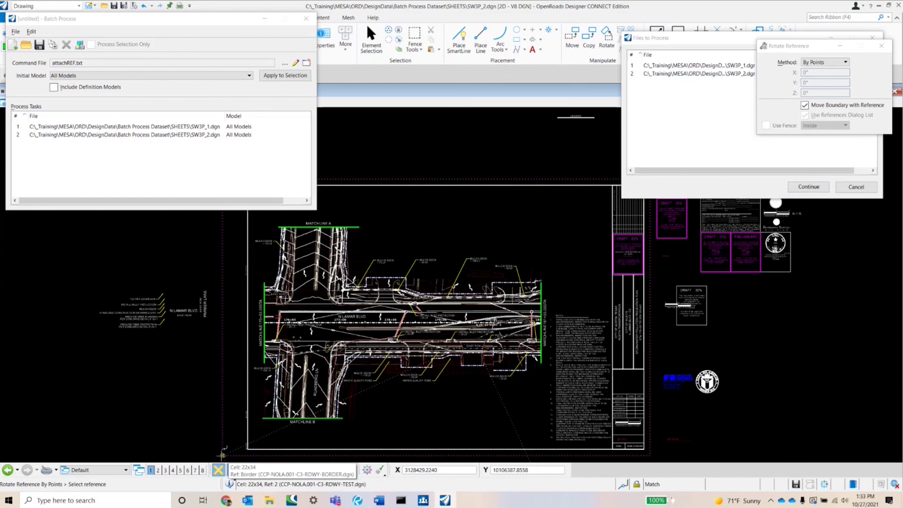
click(222, 455)
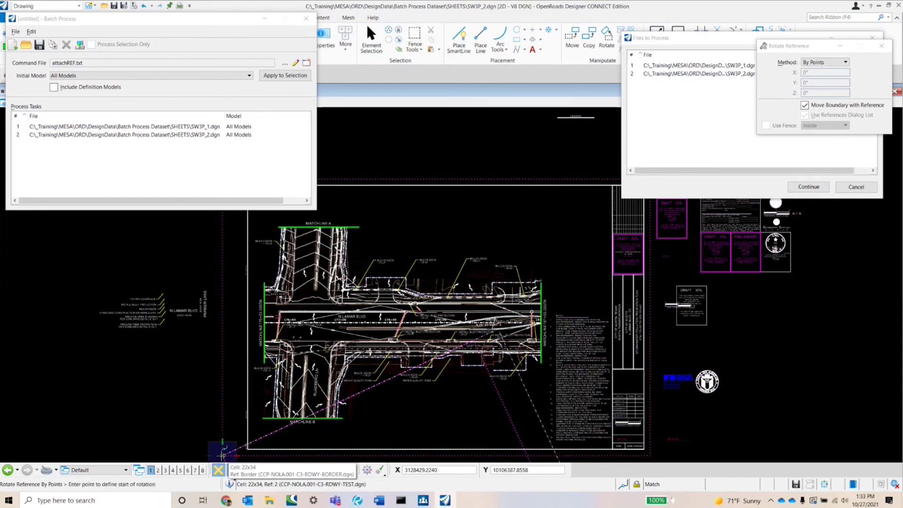
click(226, 452)
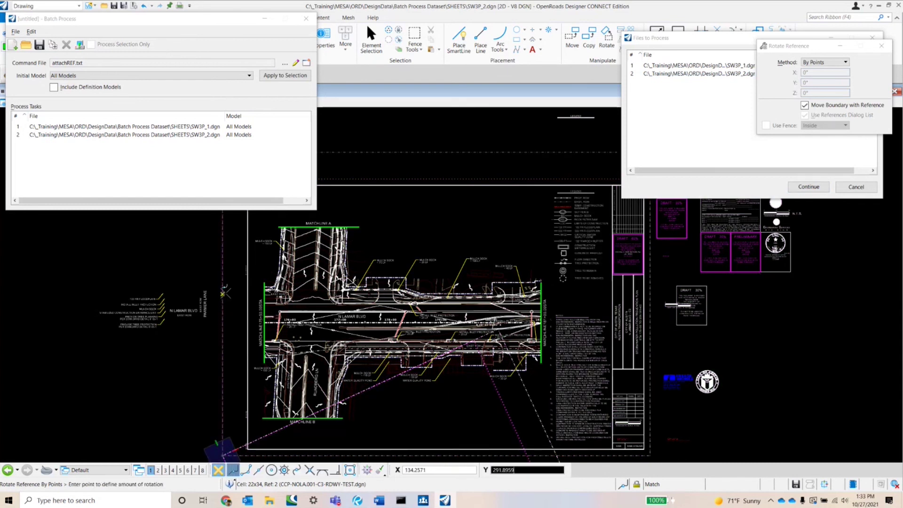
click(223, 291)
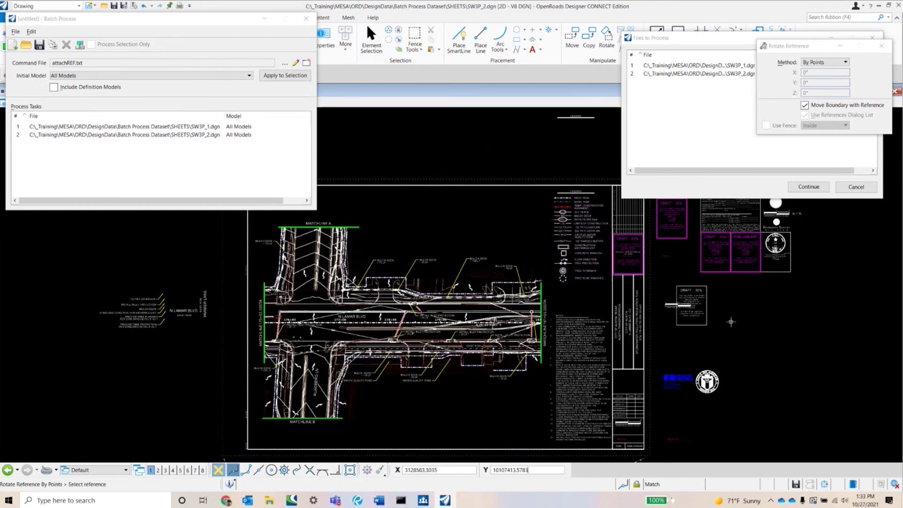
right_click(817, 317)
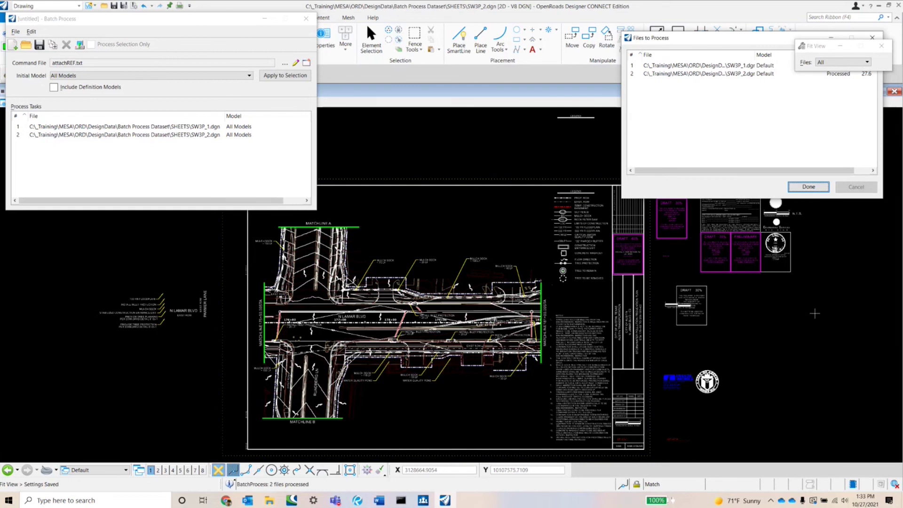
- Check both sheets' processed status in Files to Process, then close it with Done
drag(760, 39, 759, 110)
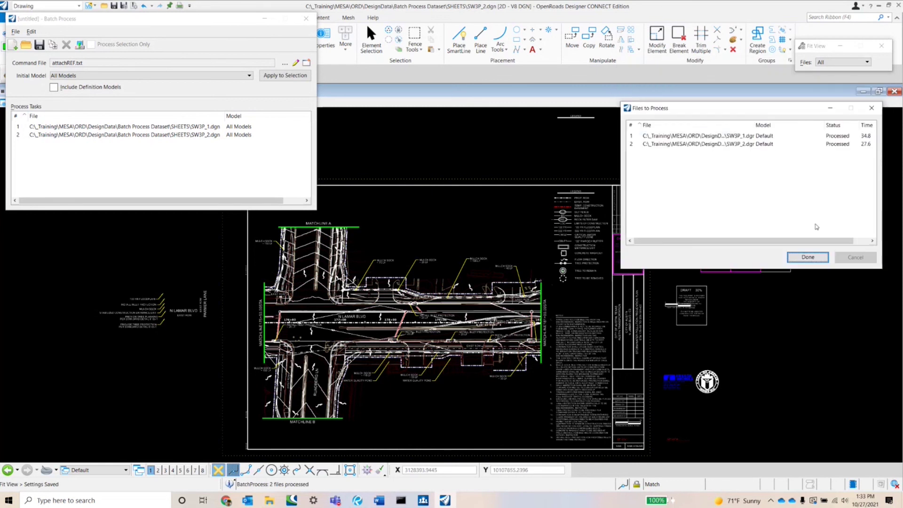
click(808, 258)
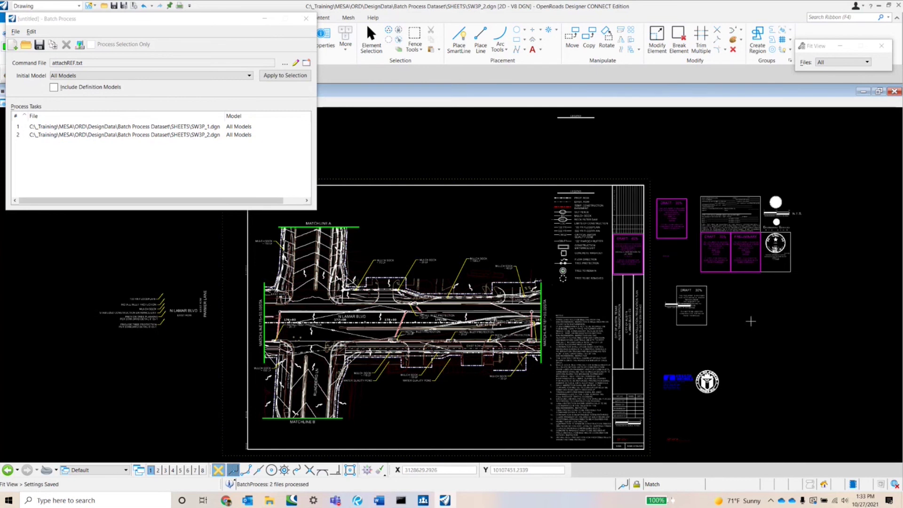